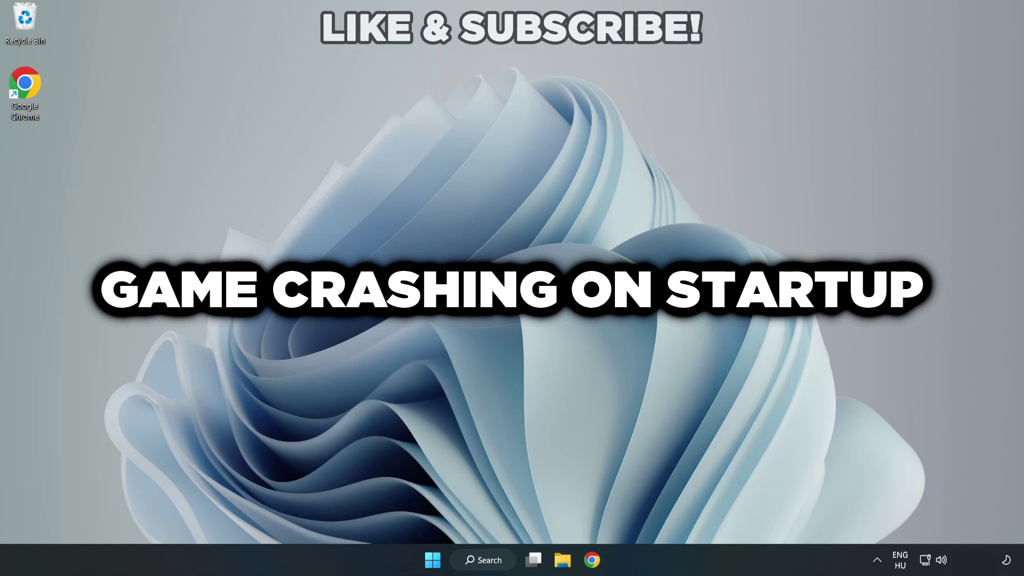
- Search Windows for 'device manager' and open Device Manager from the results
{"action": "left_click", "coordinate": [489, 564]}
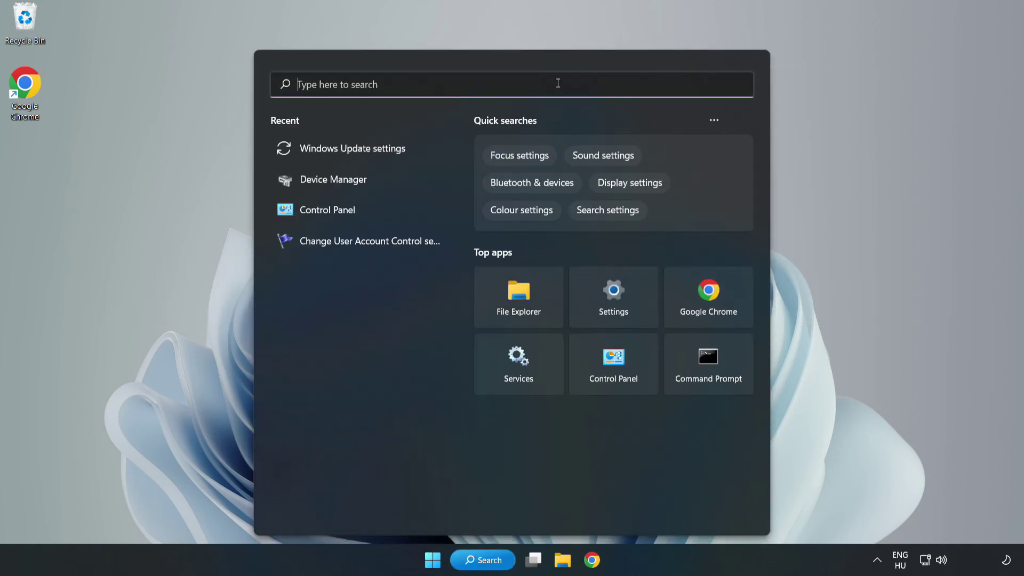
{"action": "type", "text": "devi"}
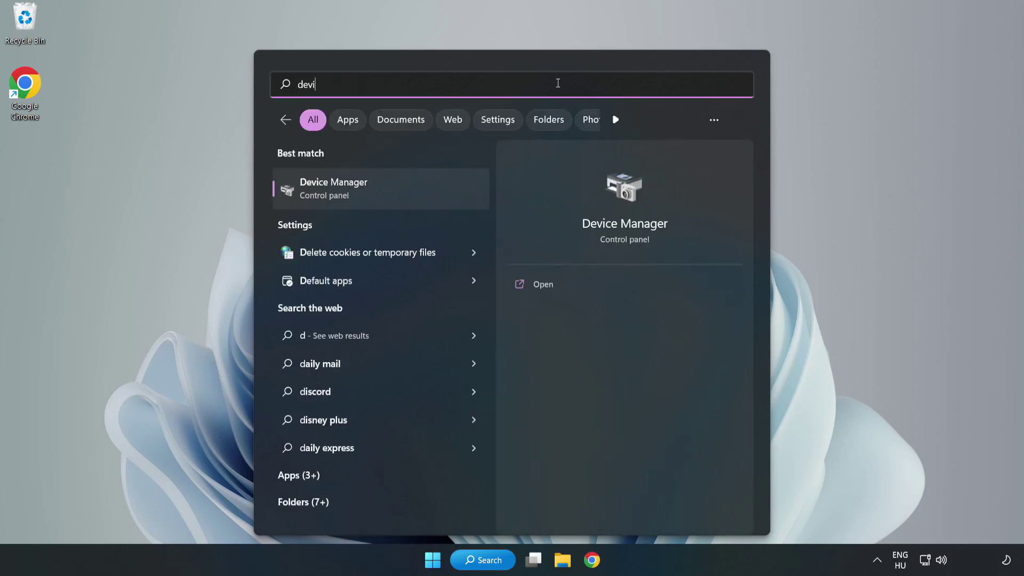
{"action": "type", "text": "ce manager"}
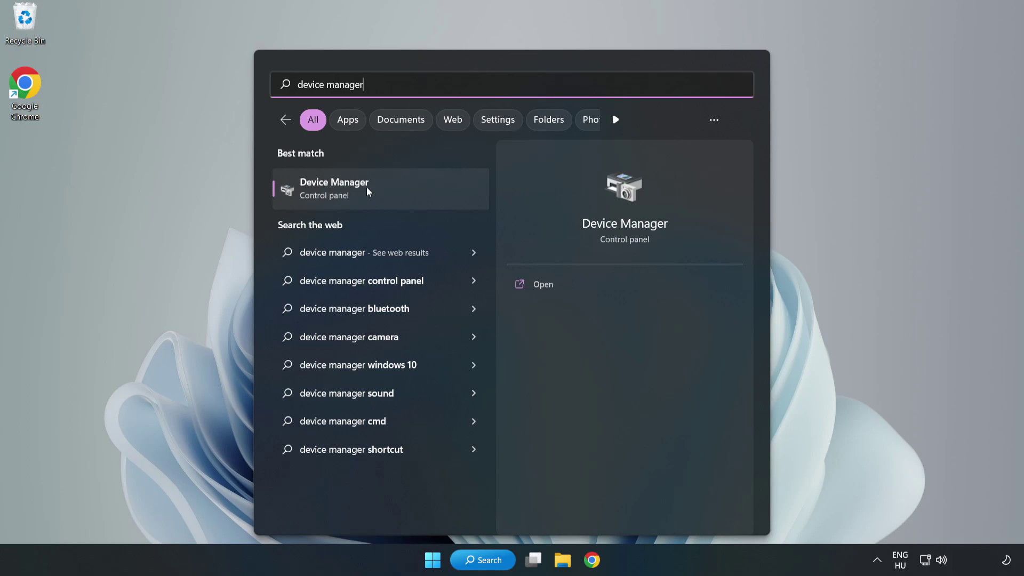
{"action": "left_click", "coordinate": [380, 197]}
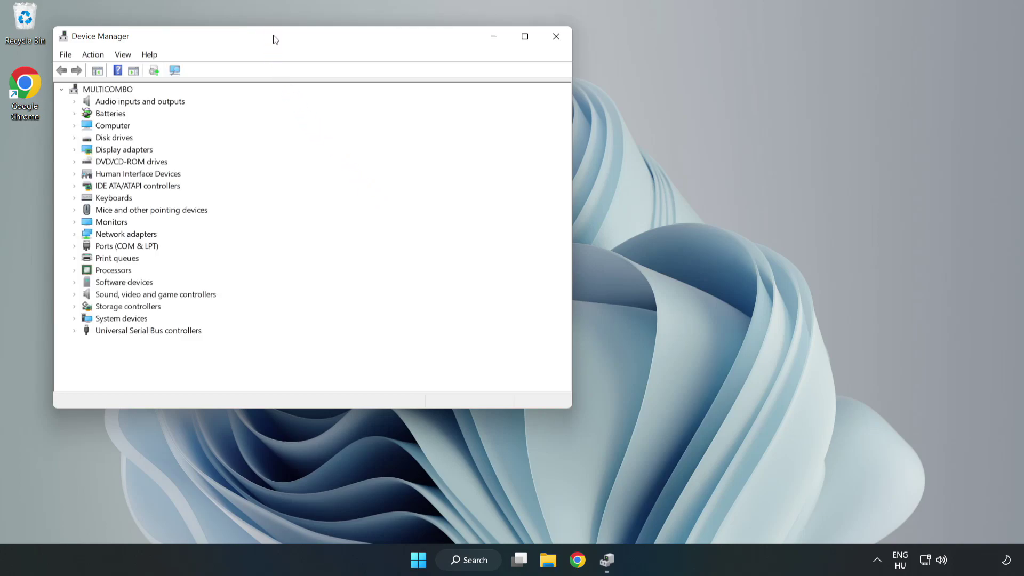
- Expand Display adapters and choose Update driver for the VMware SVGA 3D adapter
{"action": "left_click_drag", "start_coordinate": [275, 40], "coordinate": [458, 92]}
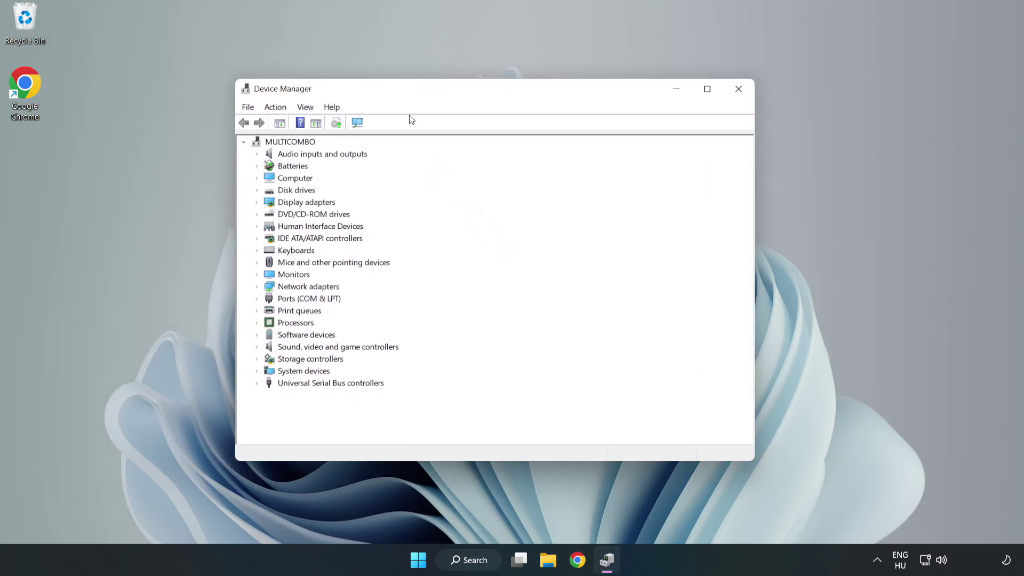
{"action": "left_click", "coordinate": [275, 205]}
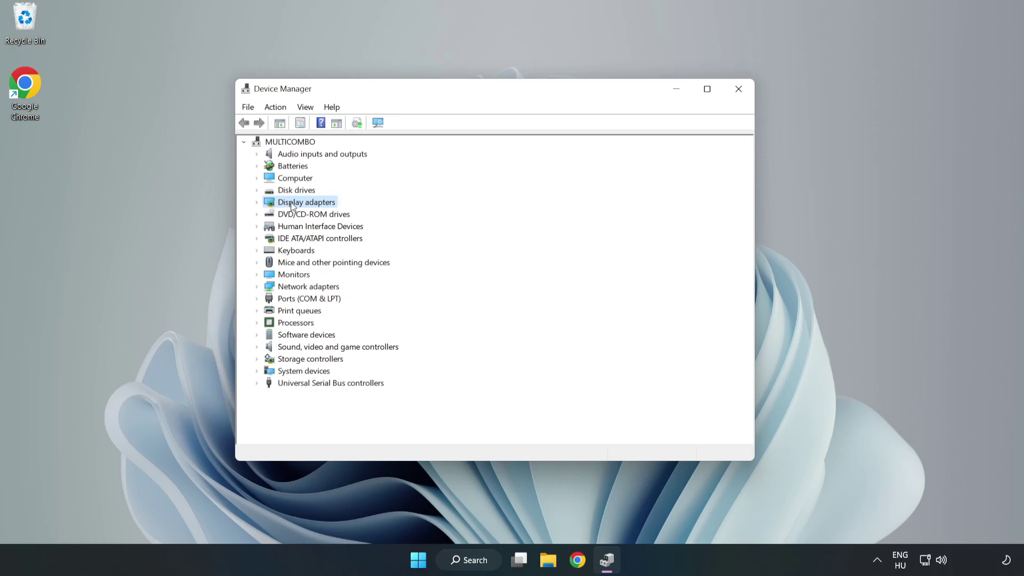
{"action": "left_click", "coordinate": [257, 203]}
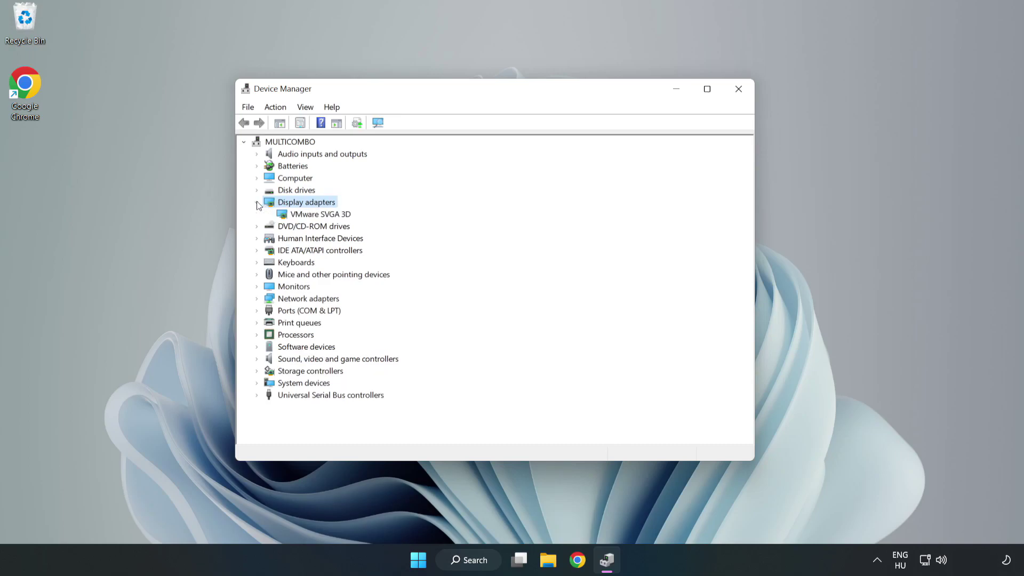
{"action": "left_click", "coordinate": [288, 216]}
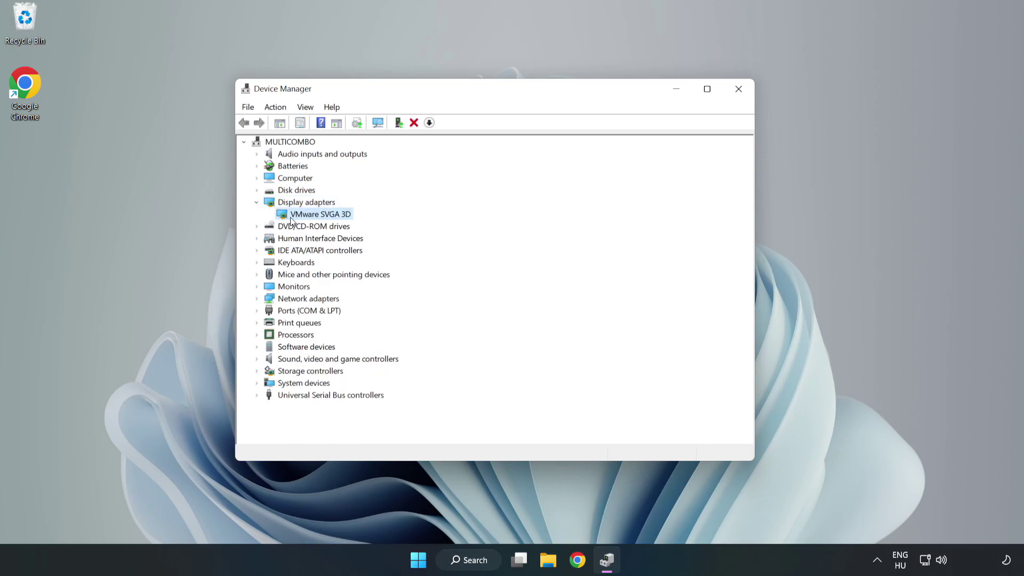
{"action": "right_click", "coordinate": [318, 215]}
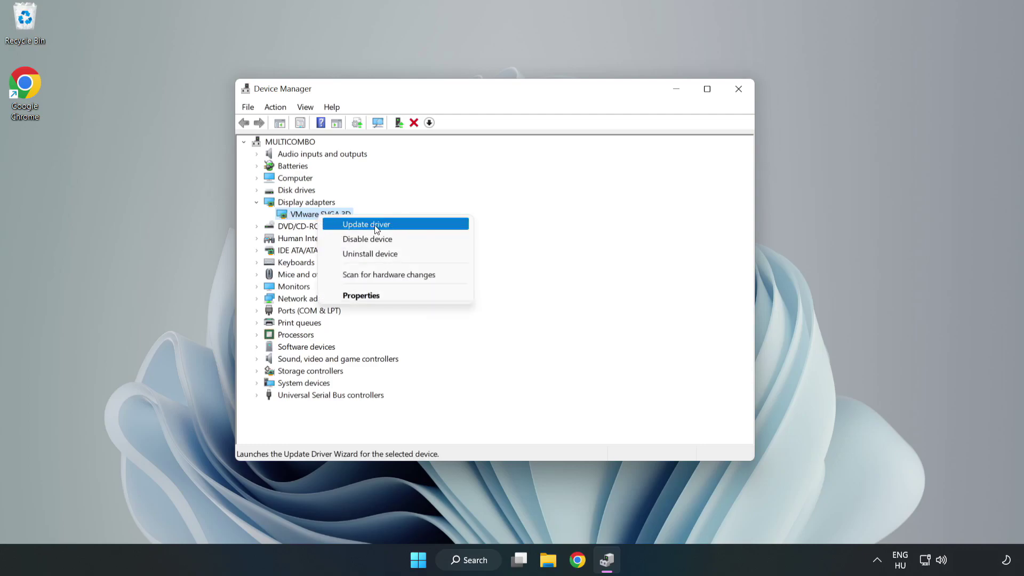
{"action": "left_click", "coordinate": [398, 230]}
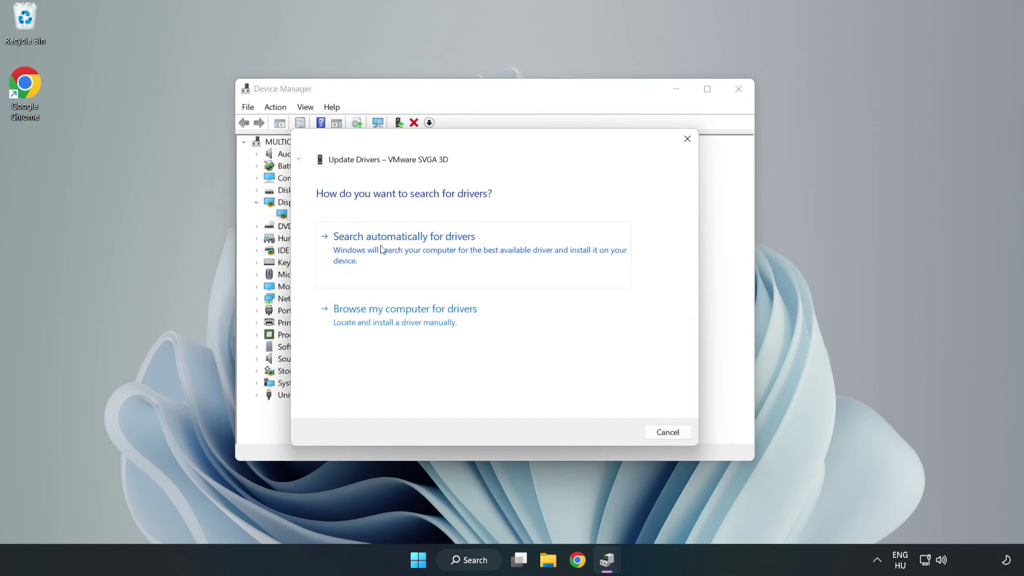
- Search automatically for a VMware SVGA 3D driver, dismiss the best-driver result, and exit Device Manager
{"action": "left_click", "coordinate": [407, 249]}
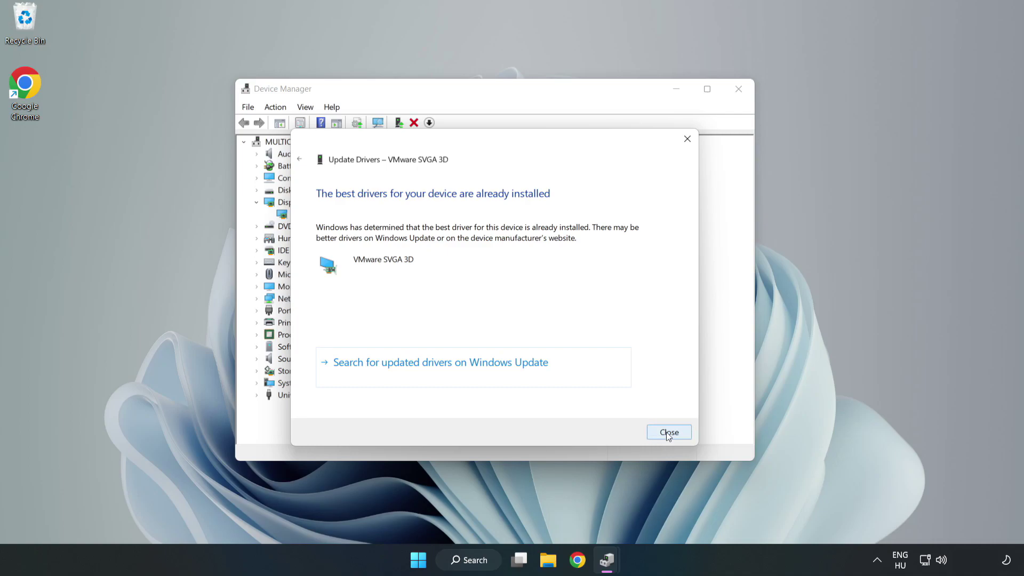
{"action": "left_click", "coordinate": [668, 433]}
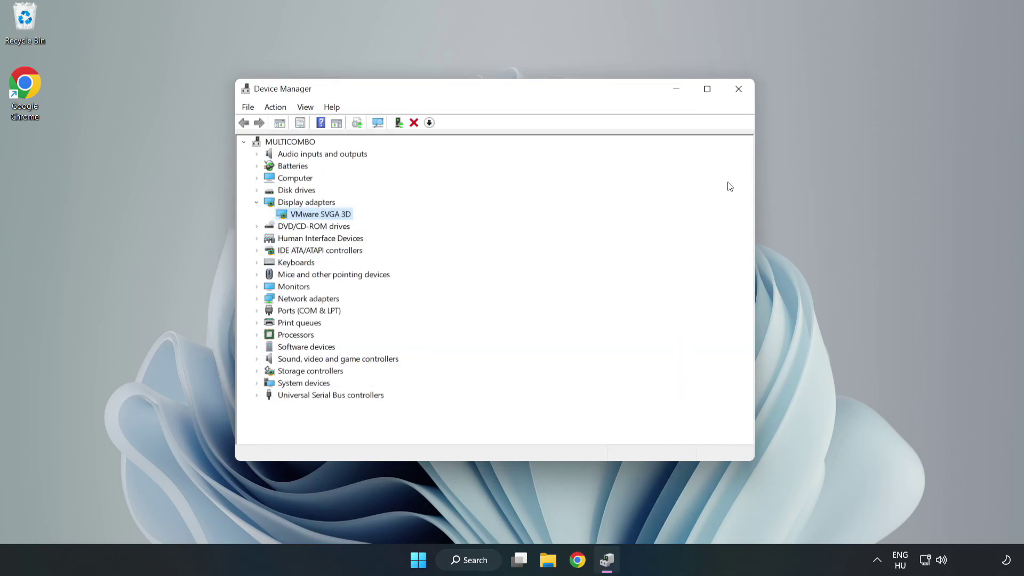
{"action": "left_click", "coordinate": [739, 89]}
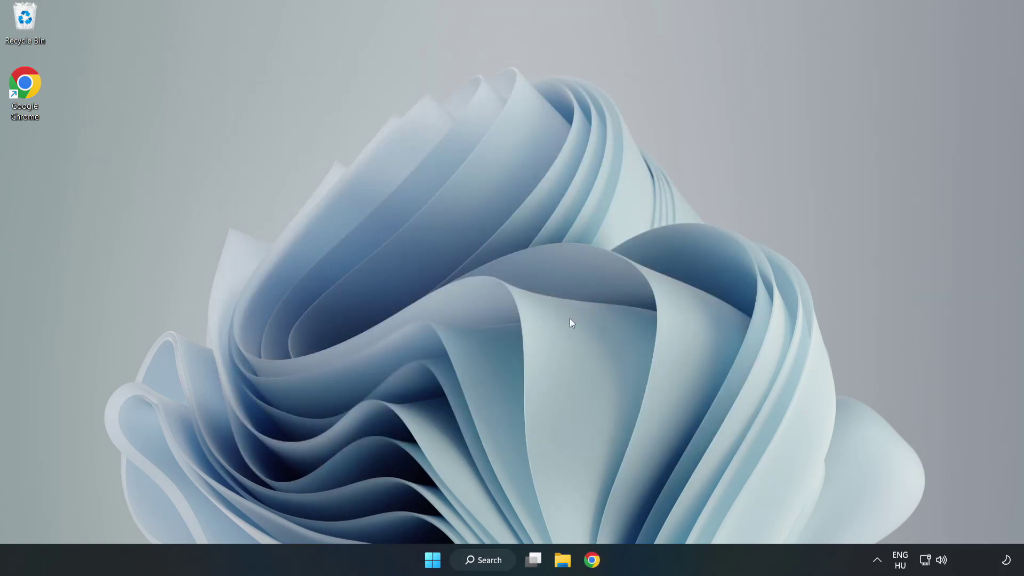
- Search Windows for 'updates' and open the Windows Update settings
{"action": "left_click", "coordinate": [486, 560]}
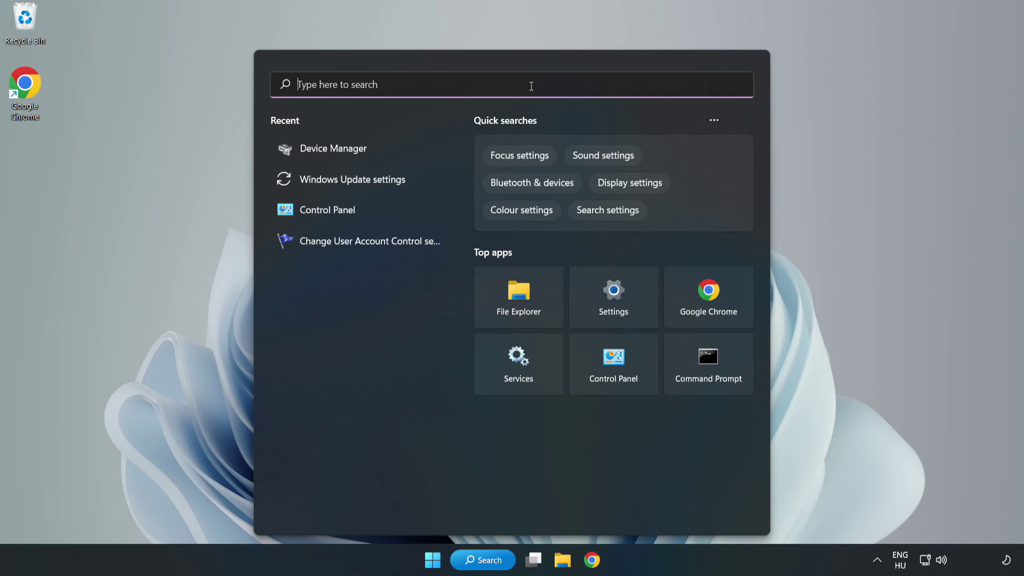
{"action": "type", "text": "updates"}
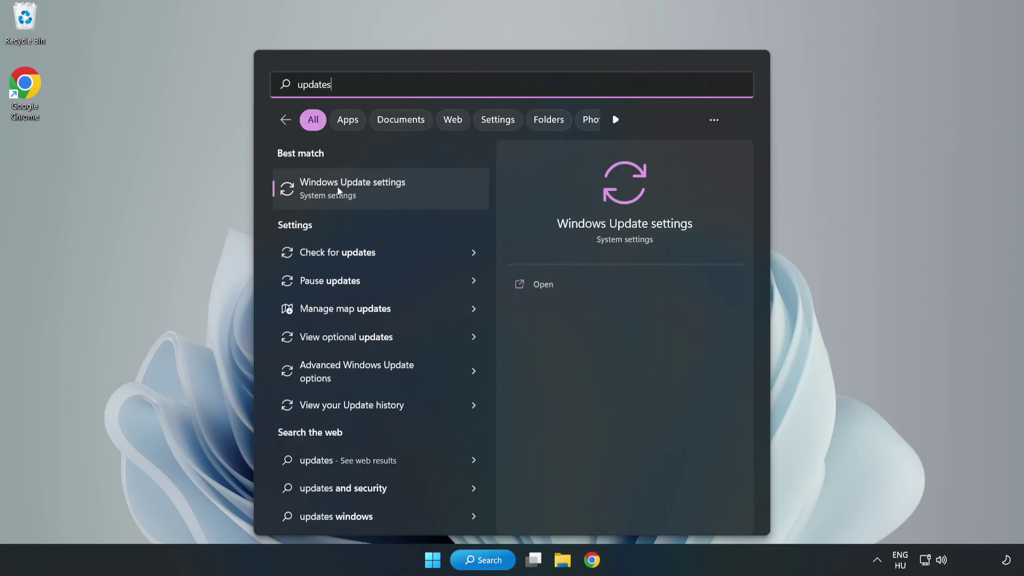
{"action": "left_click", "coordinate": [364, 190]}
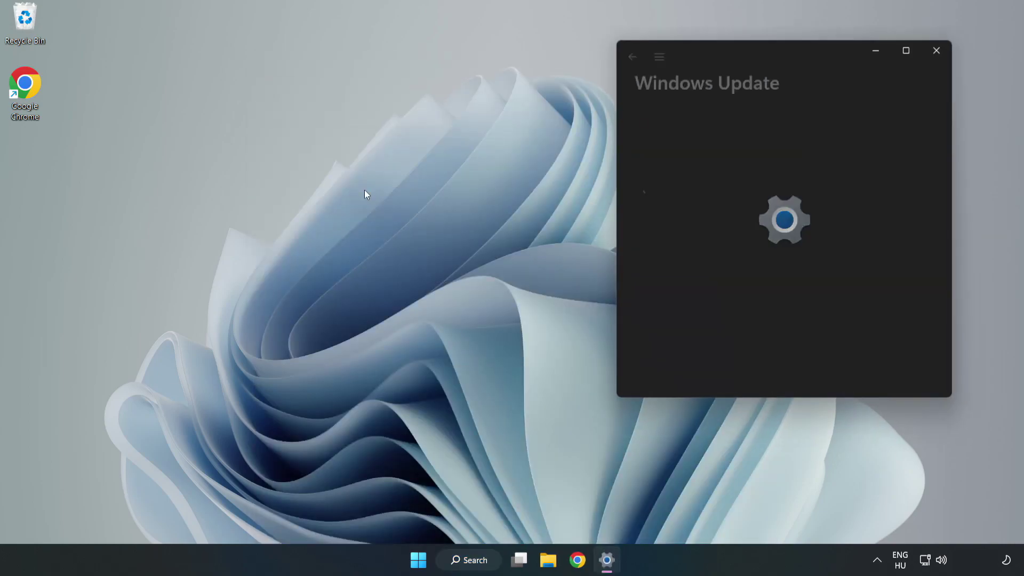
- Maximize Settings, check for updates to install Defender update KB2267602, then close Settings
{"action": "left_click", "coordinate": [907, 51]}
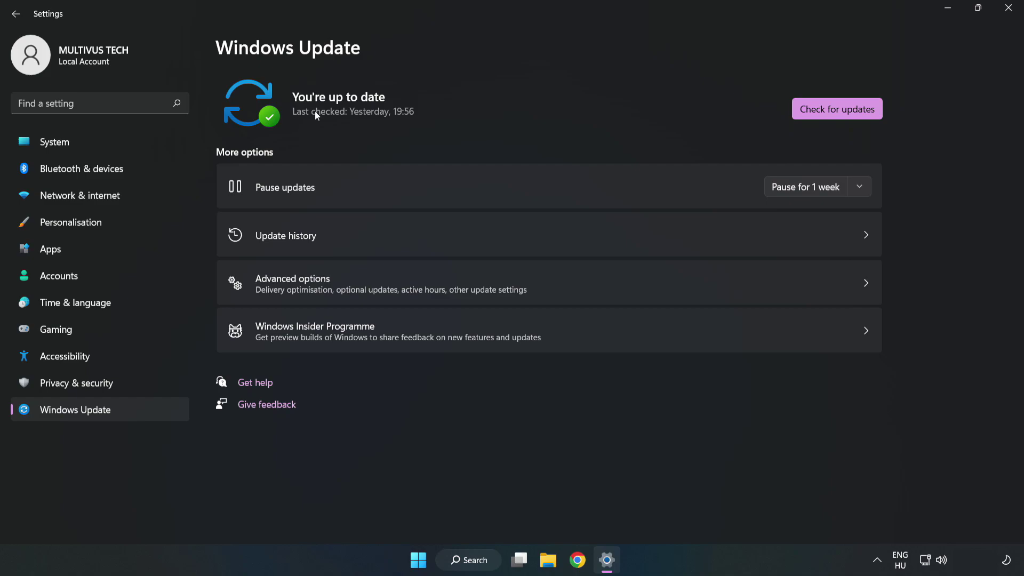
{"action": "left_click", "coordinate": [841, 111]}
{"action": "left_click", "coordinate": [1009, 10]}
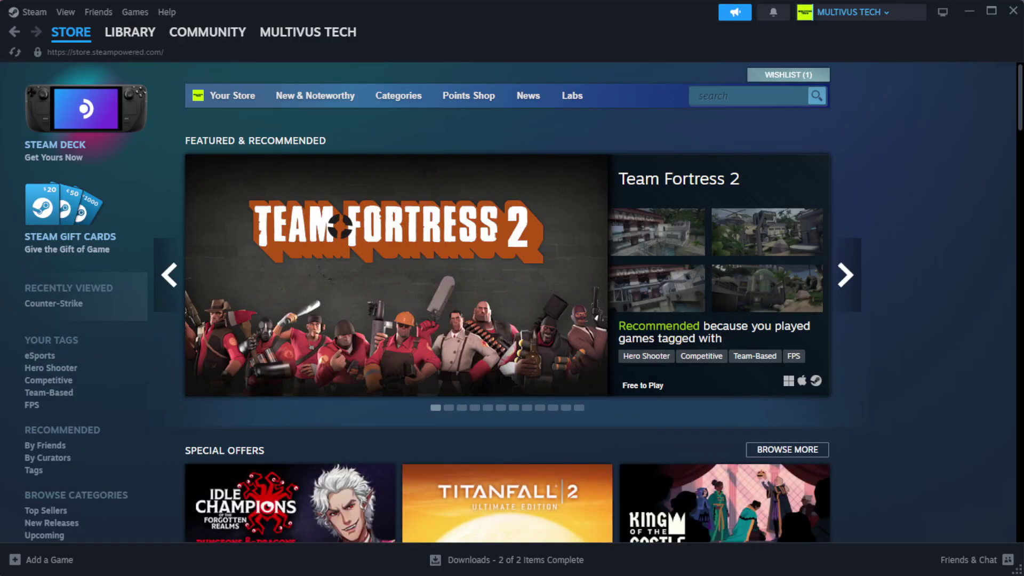
- Go to the Steam Library home and right-click YOUR NOT WORKING GAME under Favorites
{"action": "mouse_move", "coordinate": [121, 42]}
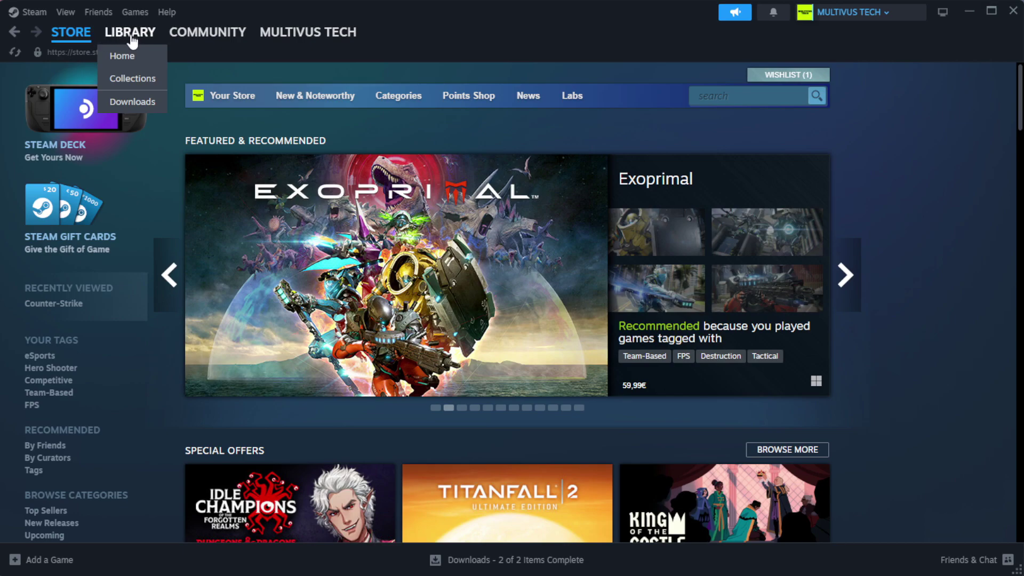
{"action": "left_click", "coordinate": [148, 55]}
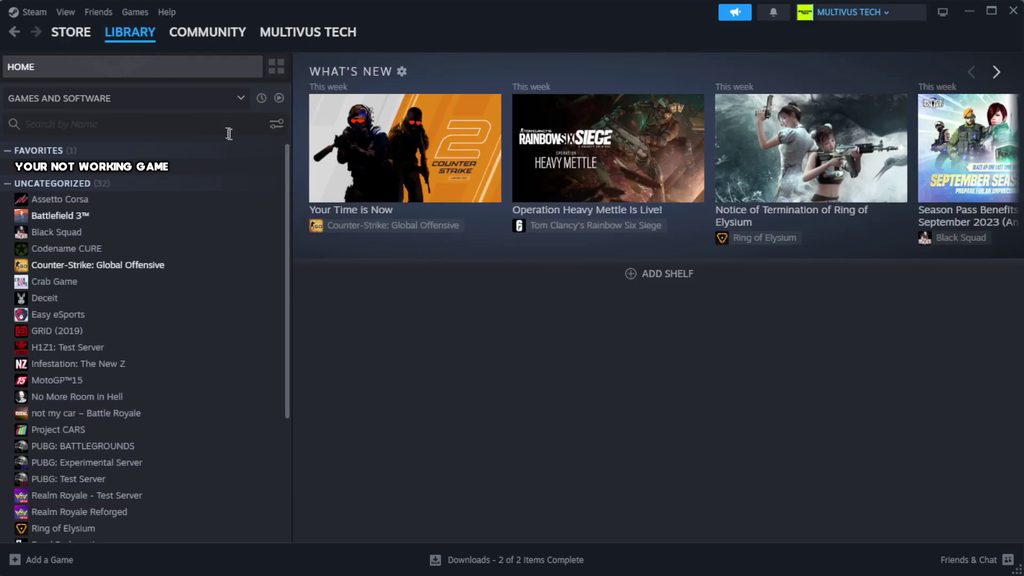
{"action": "right_click", "coordinate": [251, 169]}
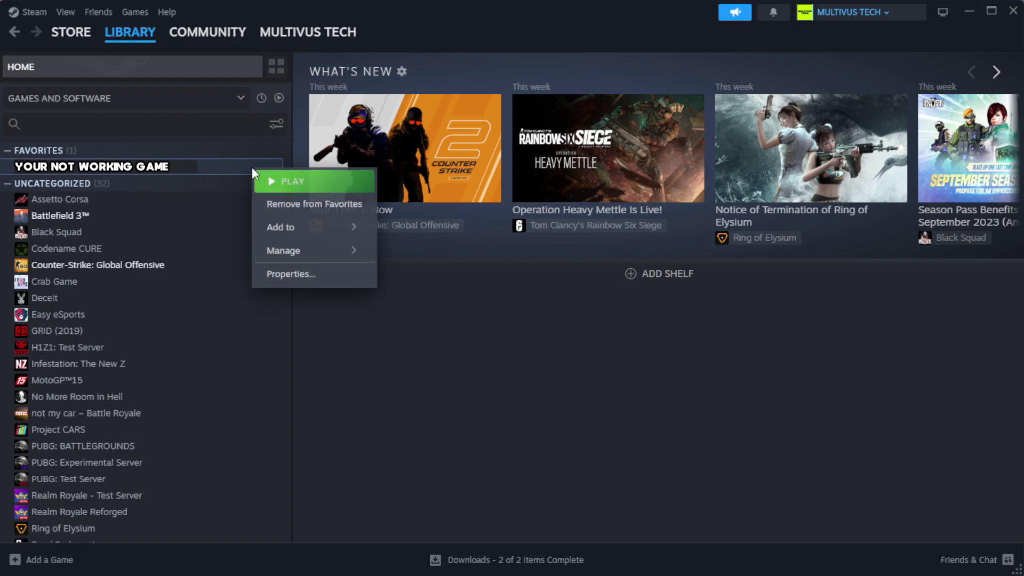
- Verify the game's files from Properties > Installed Files, validating all 1039 files
{"action": "left_click", "coordinate": [323, 276]}
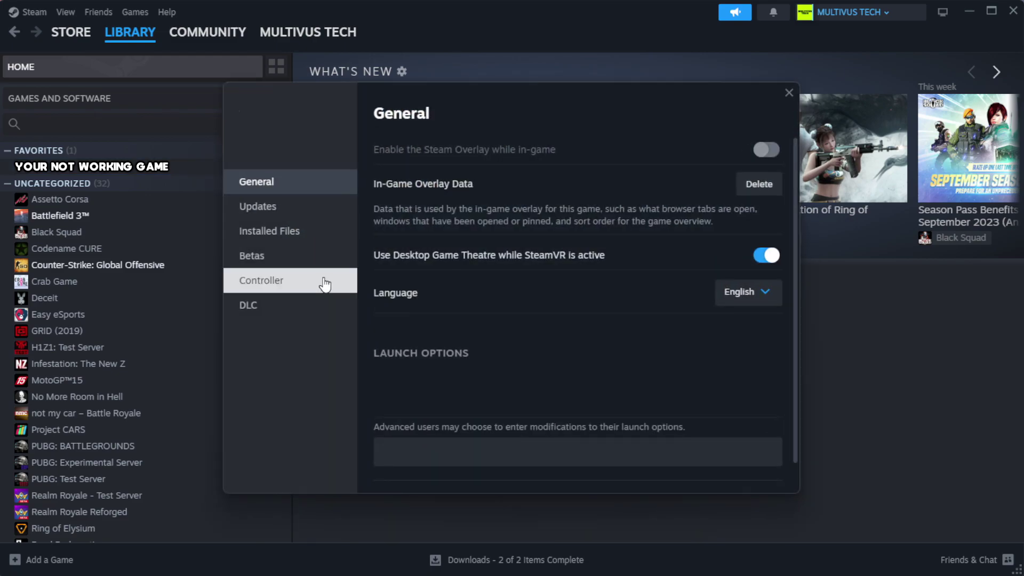
{"action": "left_click", "coordinate": [336, 243]}
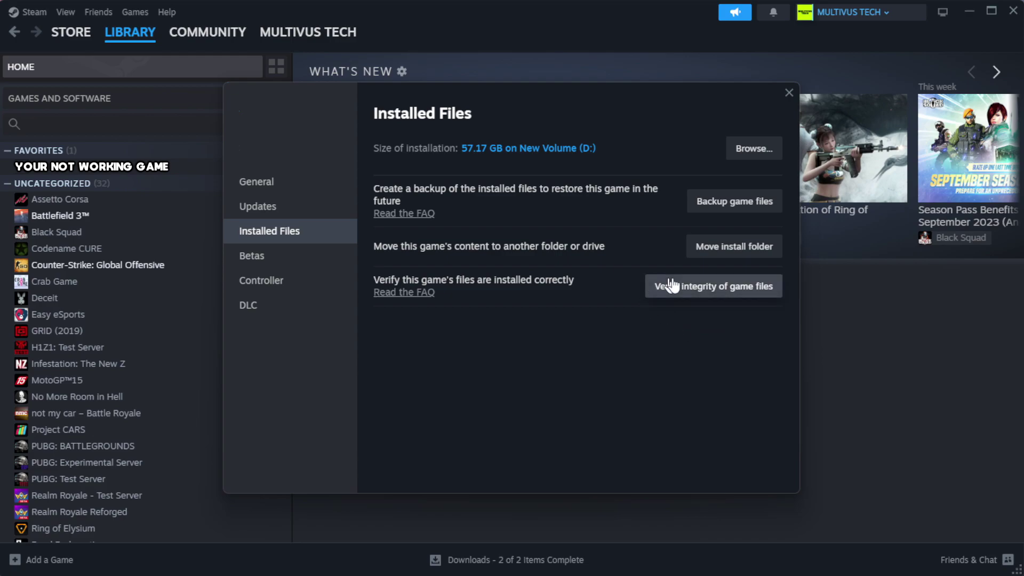
{"action": "left_click", "coordinate": [719, 293]}
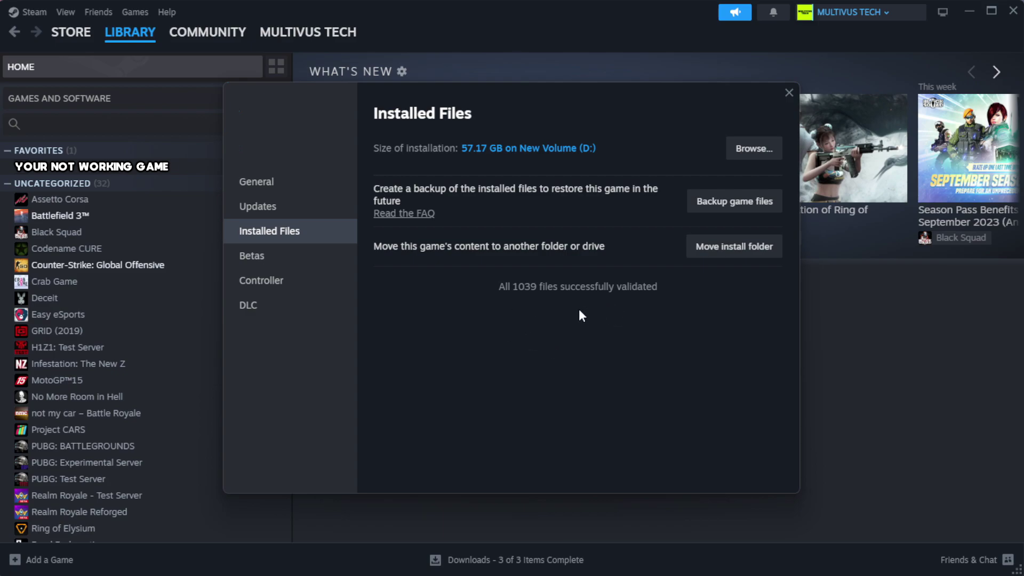
- Browse to the game's install folder, copy the YOUR NOT WORKING GAME shortcut, and right-click it
{"action": "left_click", "coordinate": [749, 150]}
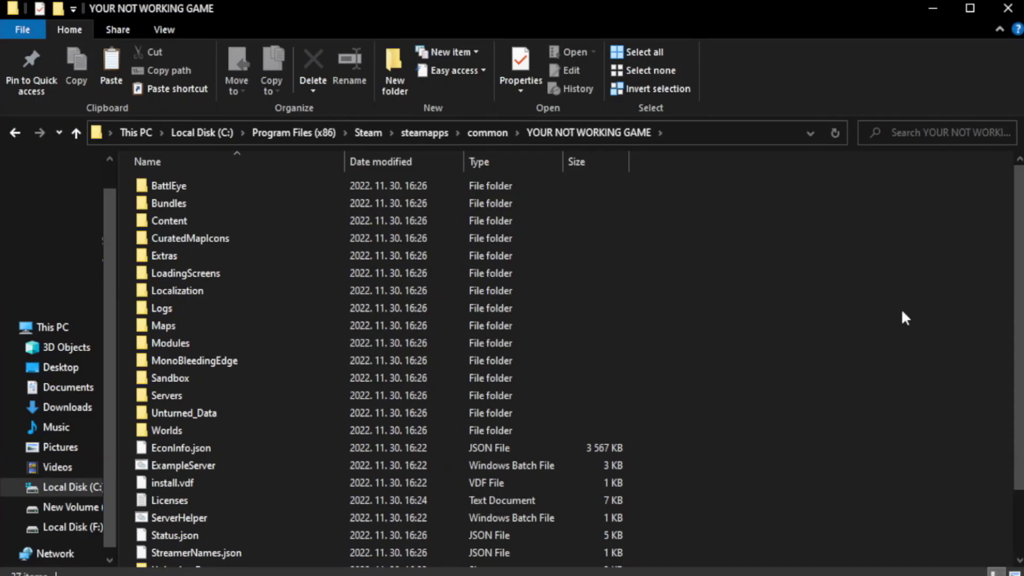
{"action": "left_click_drag", "start_coordinate": [1021, 288], "coordinate": [1021, 368]}
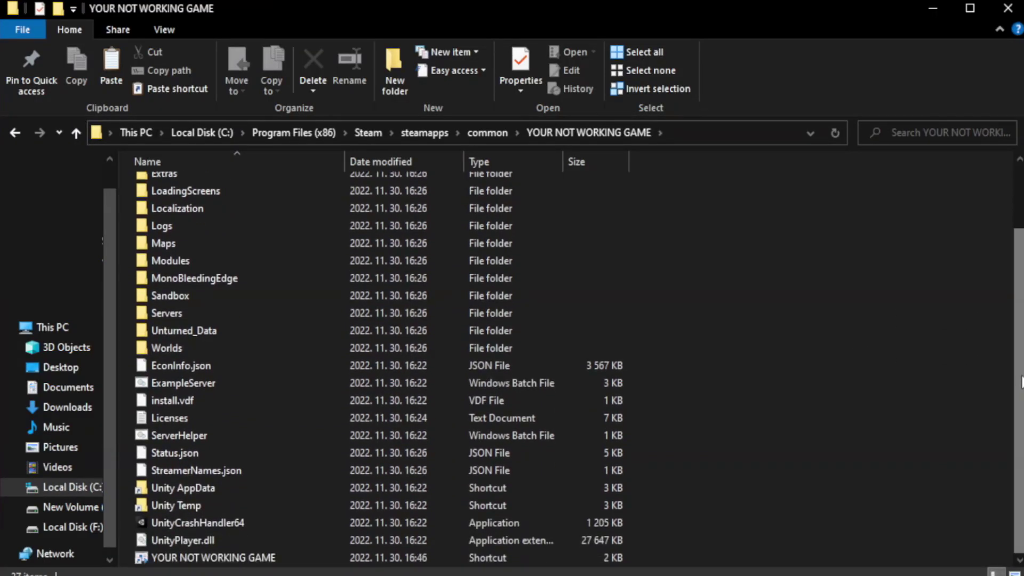
{"action": "left_click", "coordinate": [408, 560]}
{"action": "key", "text": "ctrl+c"}
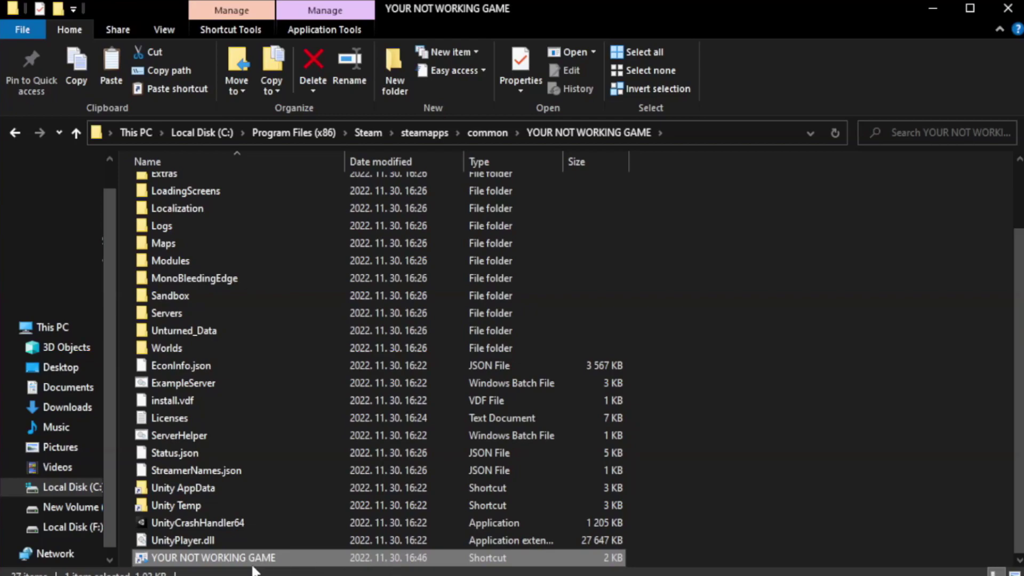
{"action": "right_click", "coordinate": [343, 557]}
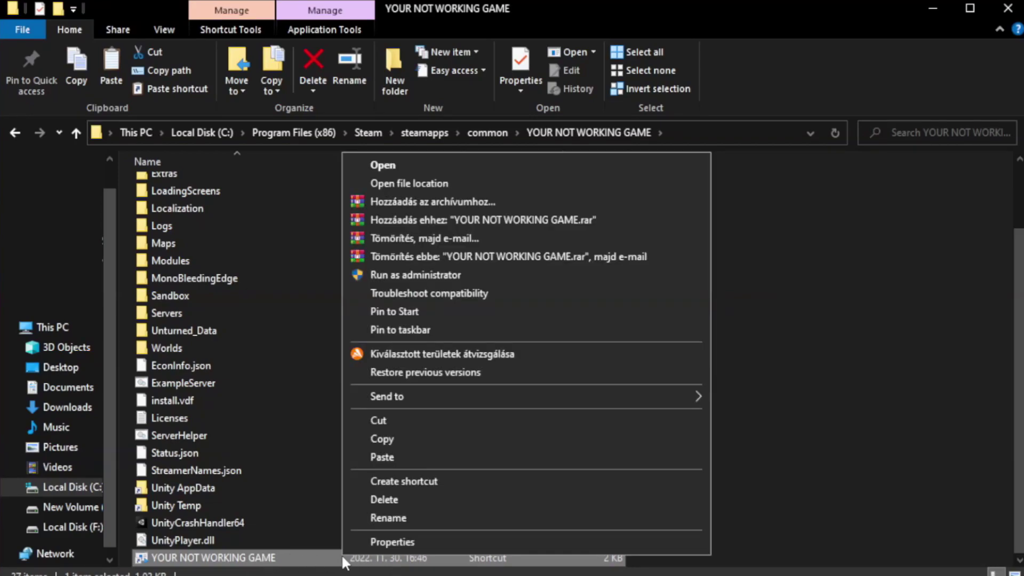
- On the shortcut's Compatibility tab, enable Windows 8 mode, disable fullscreen optimizations, and run as administrator
{"action": "left_click", "coordinate": [523, 543]}
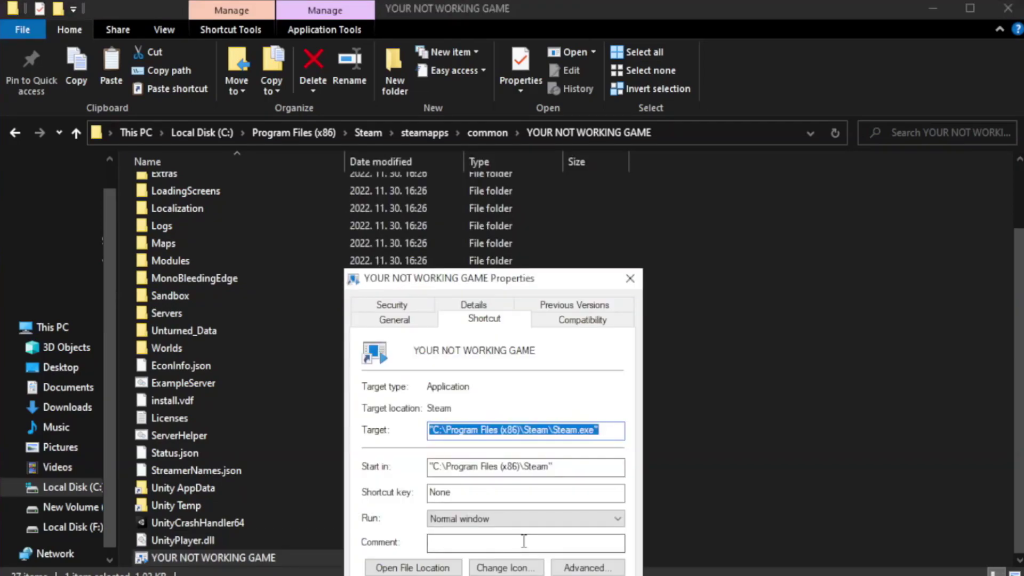
{"action": "left_click_drag", "start_coordinate": [515, 282], "coordinate": [515, 104]}
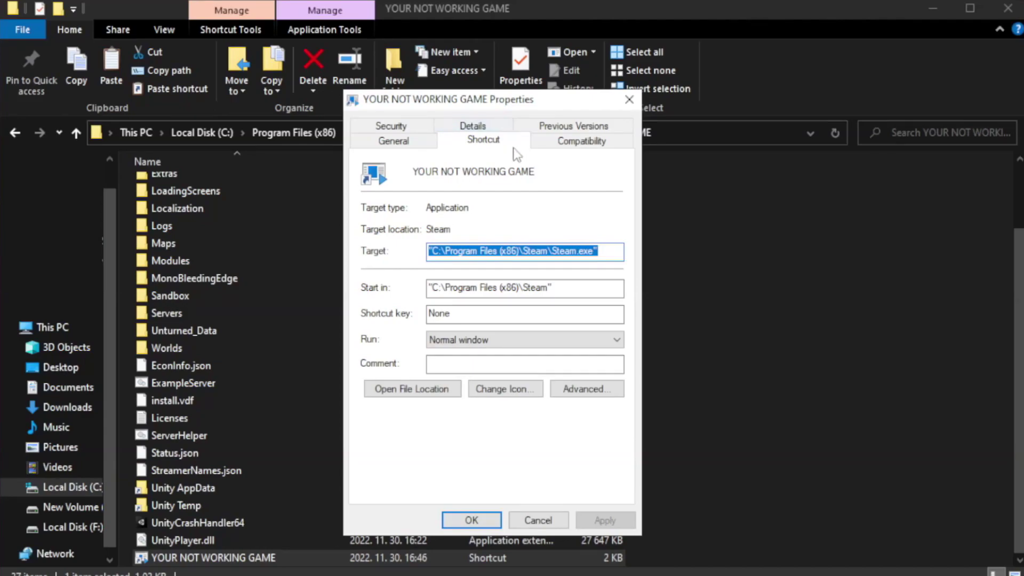
{"action": "left_click", "coordinate": [579, 143]}
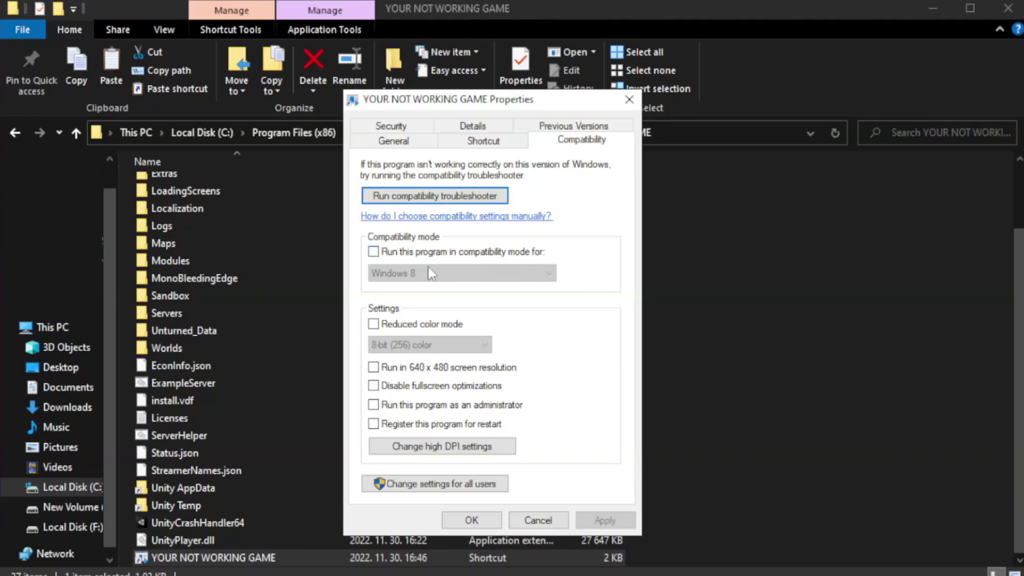
{"action": "left_click", "coordinate": [405, 251]}
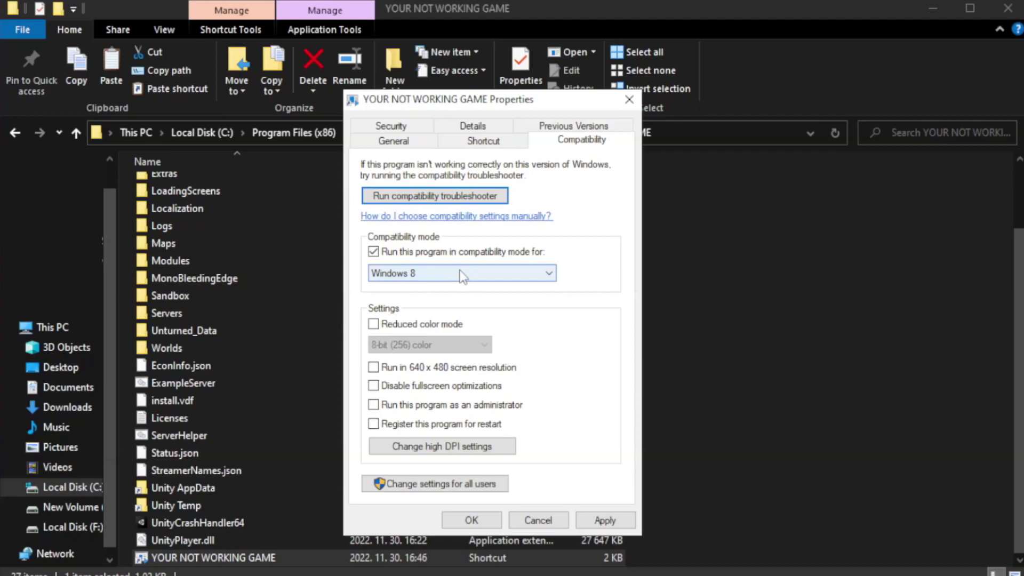
{"action": "left_click", "coordinate": [421, 273]}
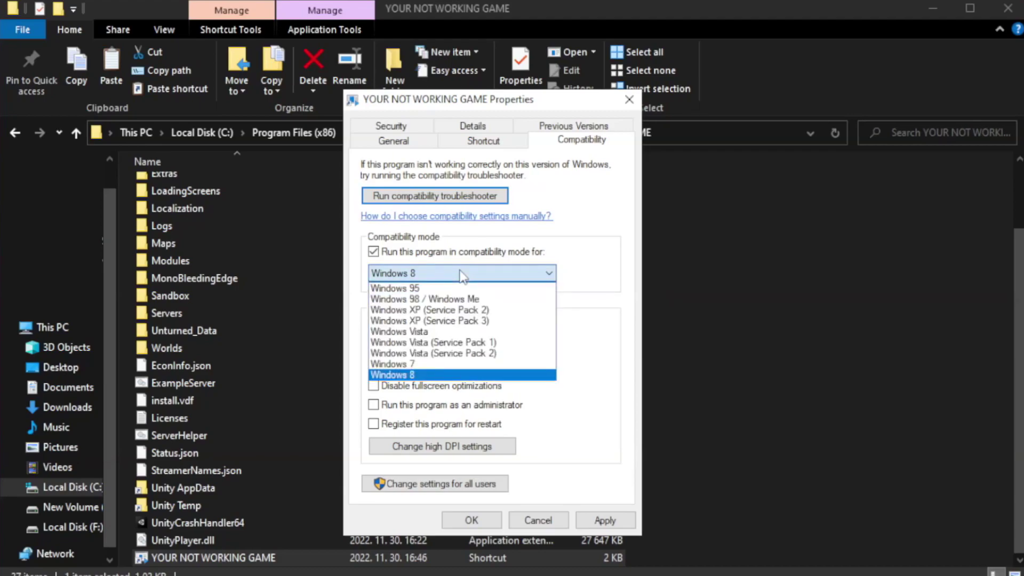
{"action": "left_click", "coordinate": [434, 375]}
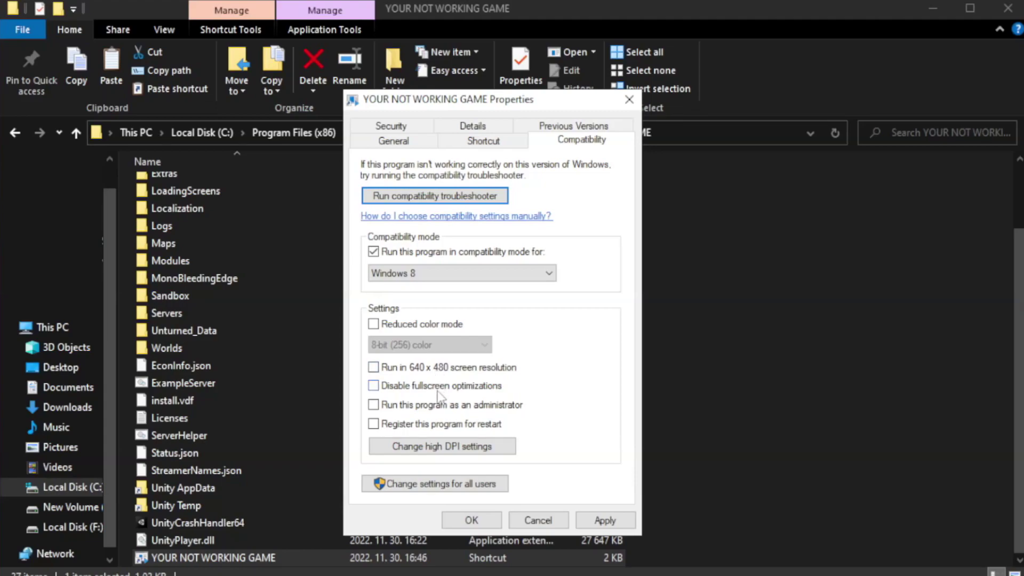
{"action": "left_click", "coordinate": [399, 392]}
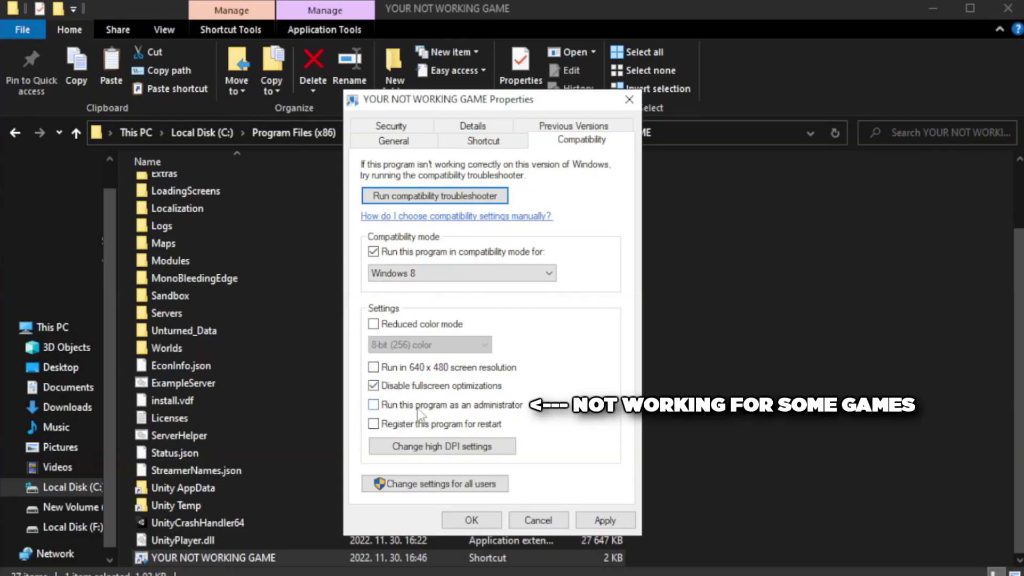
{"action": "left_click", "coordinate": [401, 409]}
{"action": "left_click", "coordinate": [612, 521]}
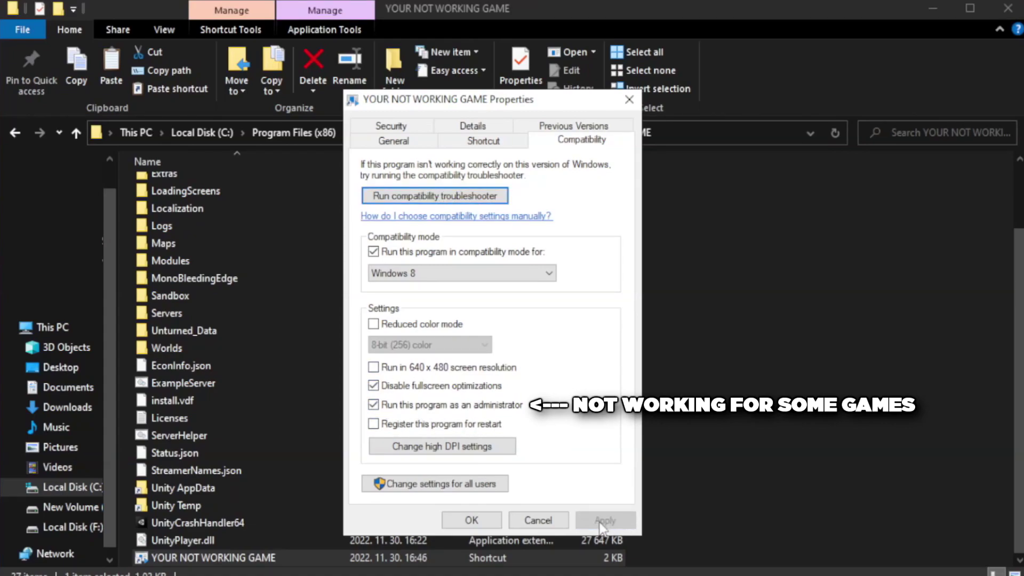
{"action": "left_click", "coordinate": [470, 521]}
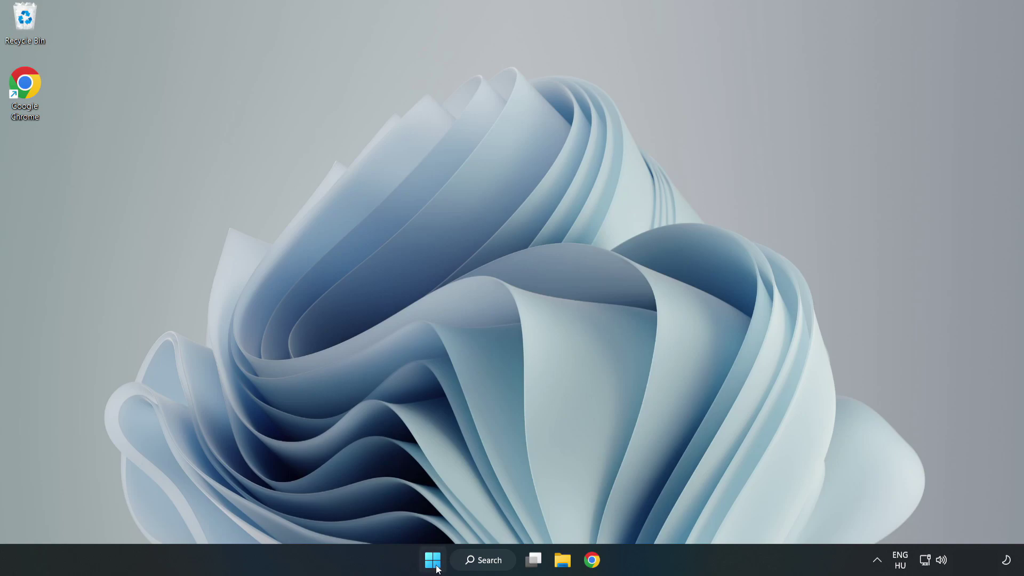
- On Task Manager's Startup tab, disable Cortana, Microsoft Edge, Microsoft Teams and Phone Link
{"action": "right_click", "coordinate": [435, 565]}
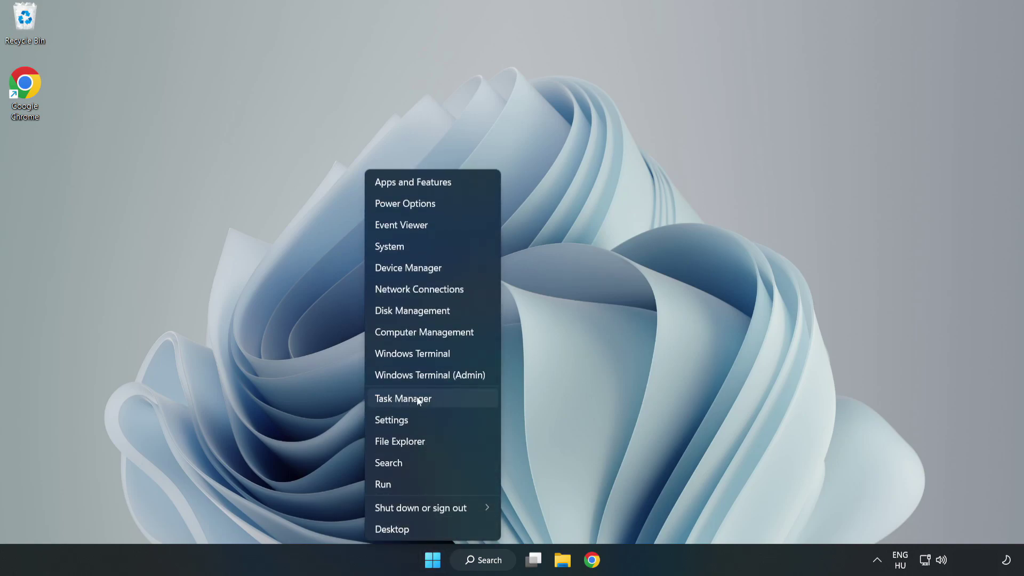
{"action": "left_click", "coordinate": [431, 398]}
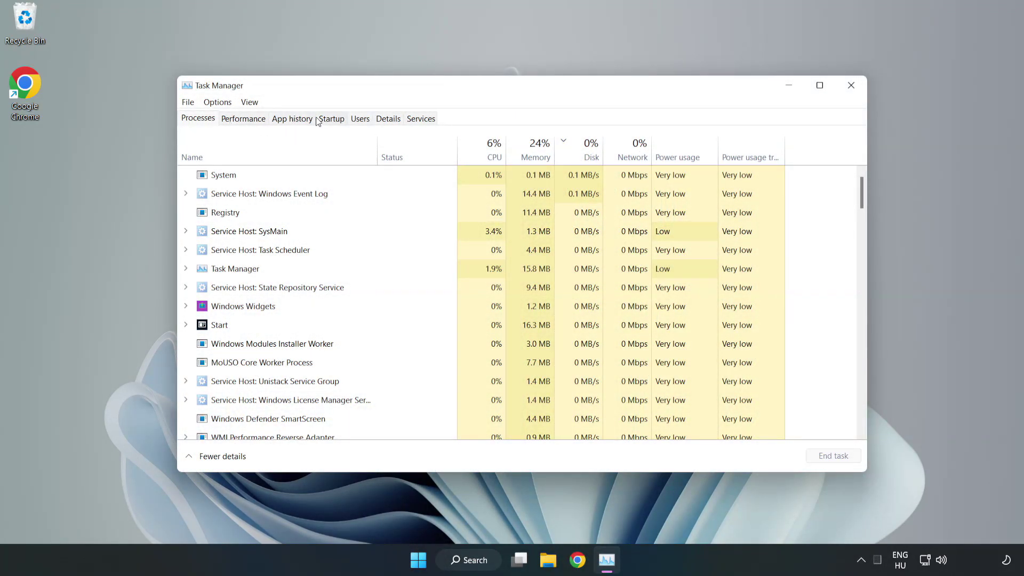
{"action": "left_click", "coordinate": [333, 122]}
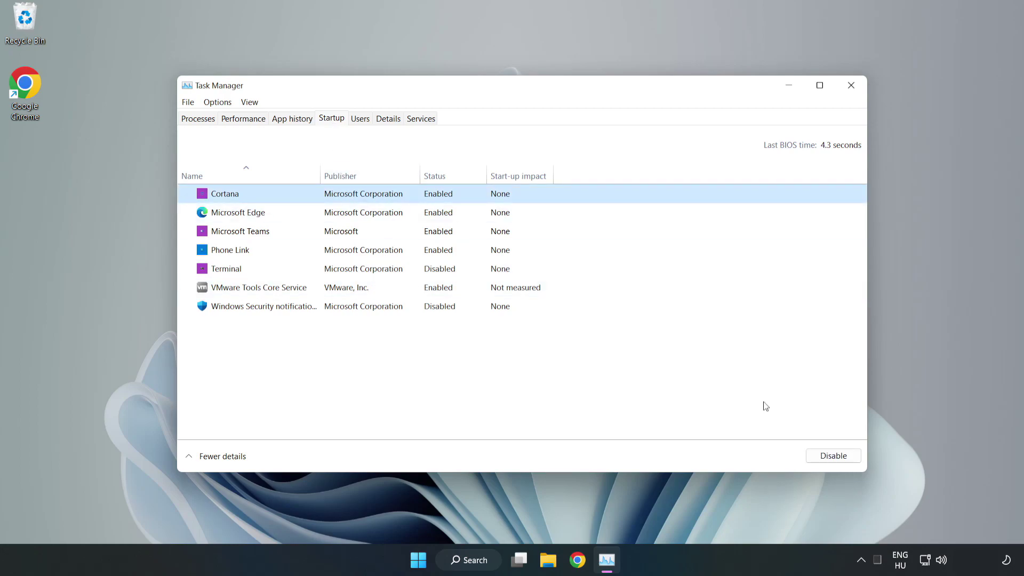
{"action": "left_click", "coordinate": [833, 455]}
{"action": "left_click", "coordinate": [447, 213]}
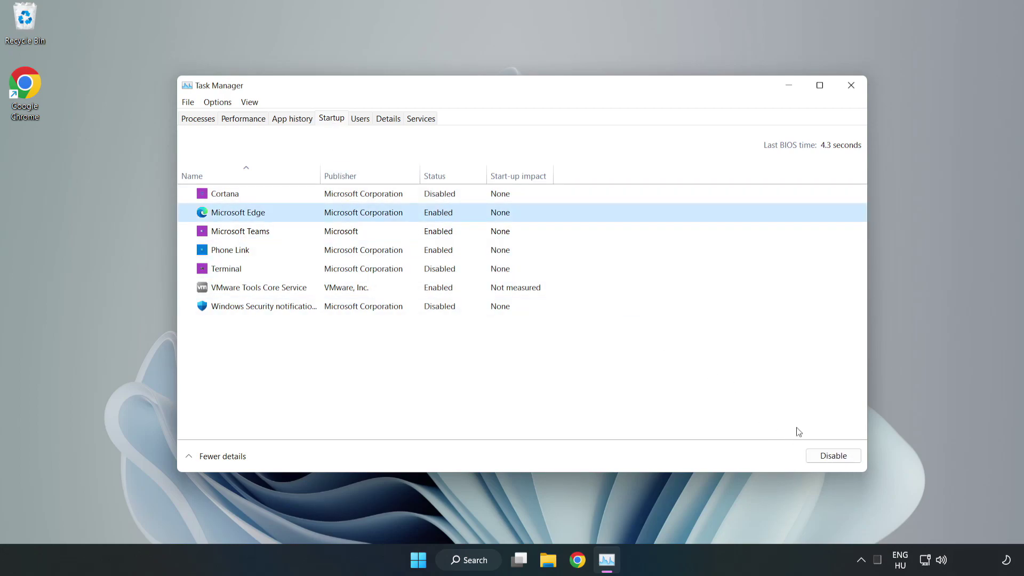
{"action": "left_click", "coordinate": [824, 454]}
{"action": "left_click", "coordinate": [351, 232]}
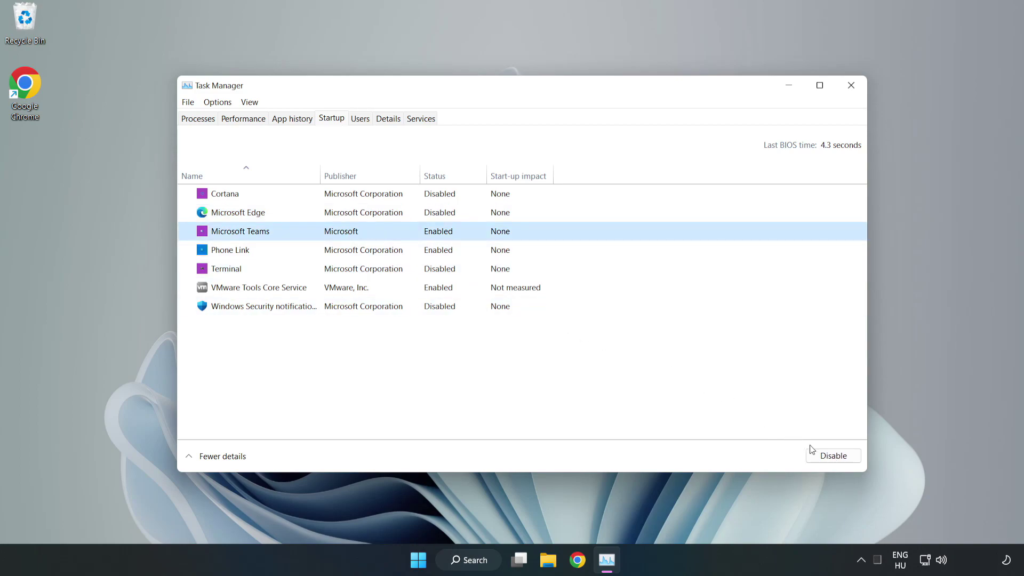
{"action": "left_click", "coordinate": [822, 454]}
{"action": "left_click", "coordinate": [355, 258]}
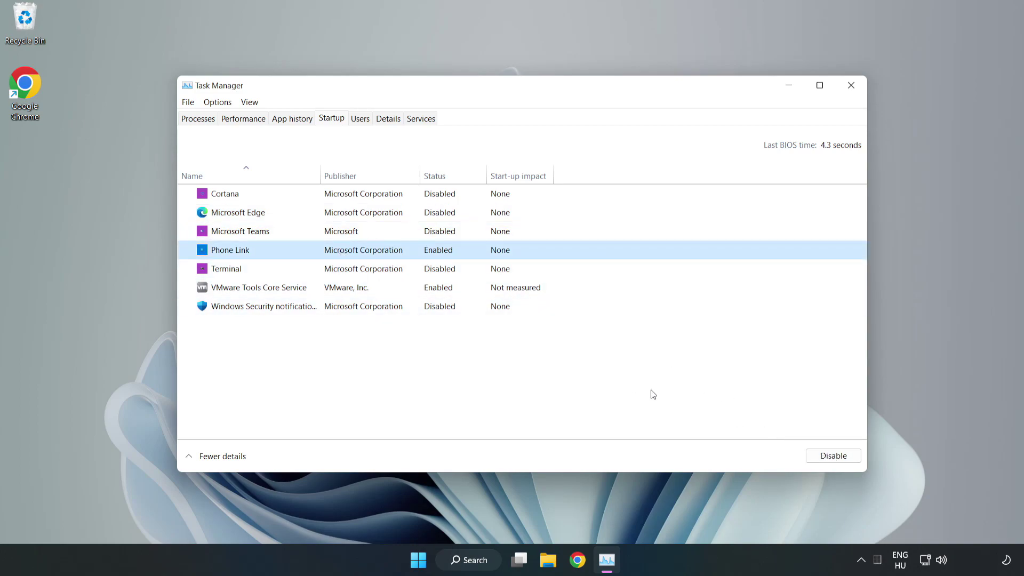
{"action": "left_click", "coordinate": [848, 457]}
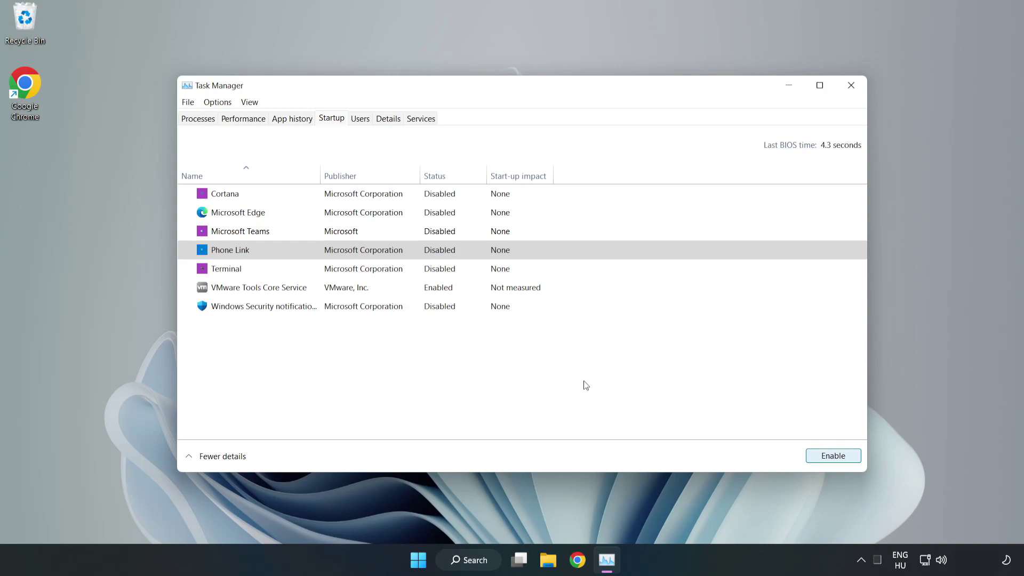
- Close Task Manager and launch Windows Security by searching for 'security'
{"action": "left_click", "coordinate": [852, 87]}
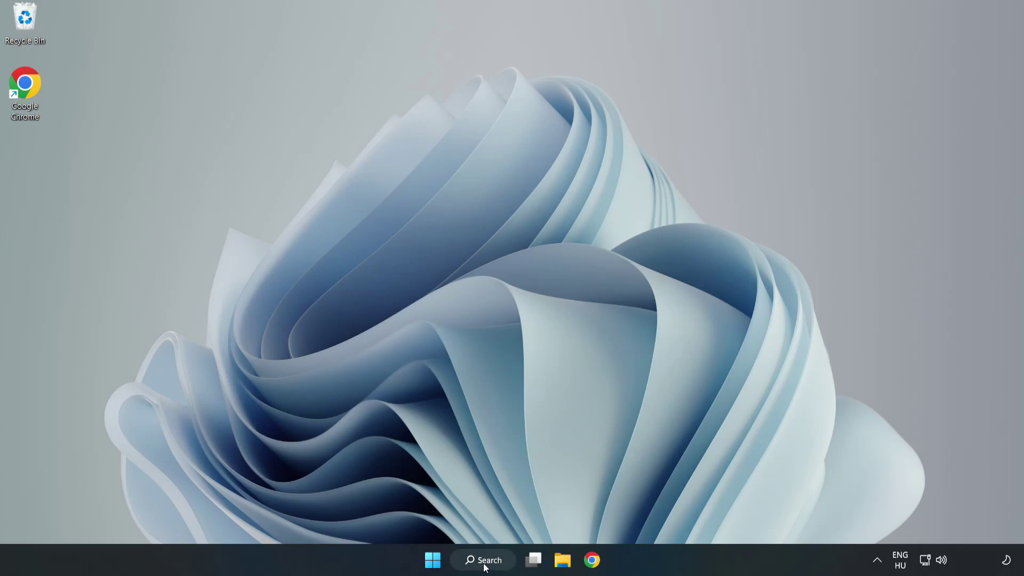
{"action": "left_click", "coordinate": [485, 567]}
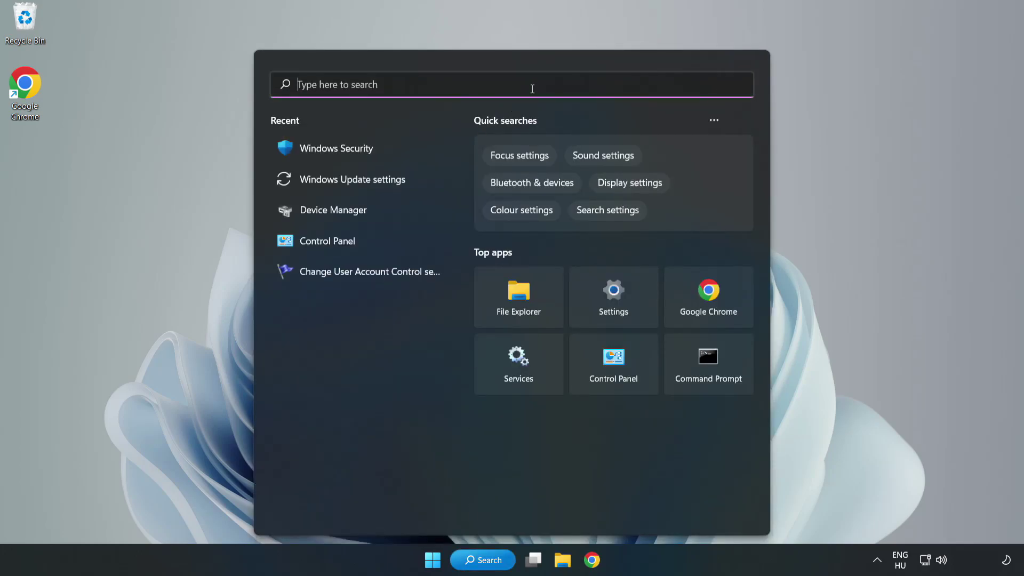
{"action": "type", "text": "security"}
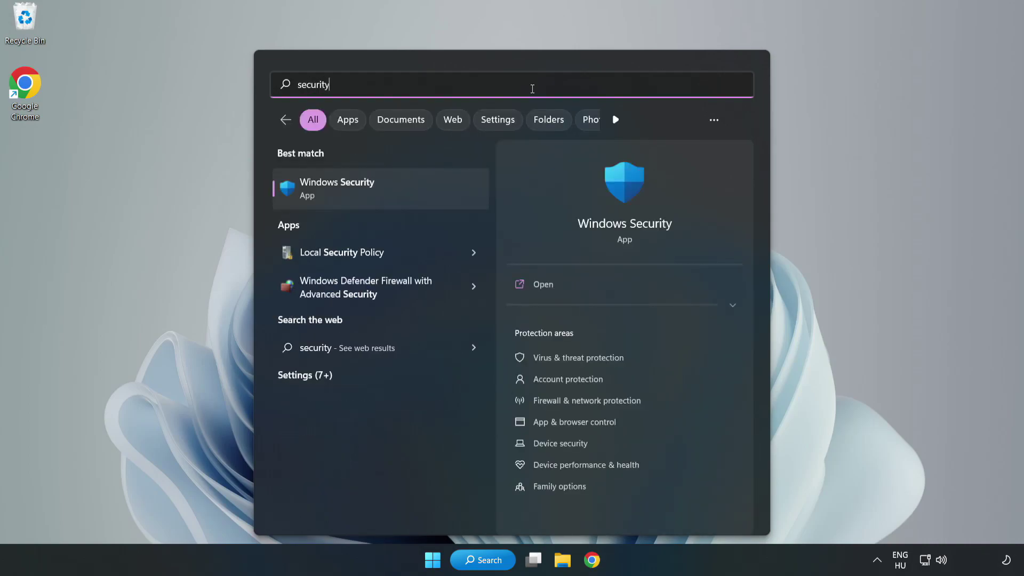
{"action": "left_click", "coordinate": [371, 195]}
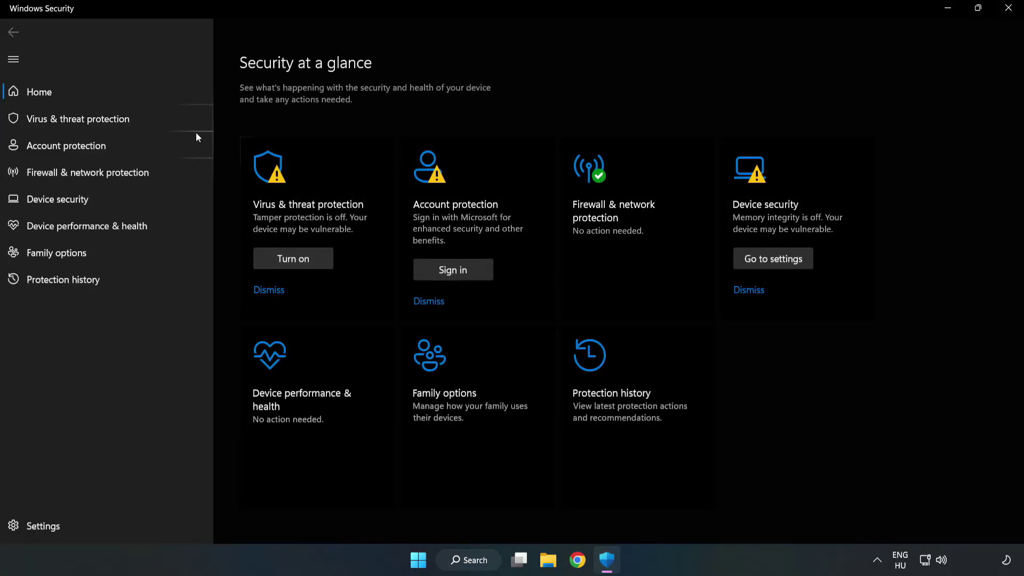
- Open the Virus & threat protection settings and scroll down to the Exclusions section
{"action": "left_click", "coordinate": [67, 124]}
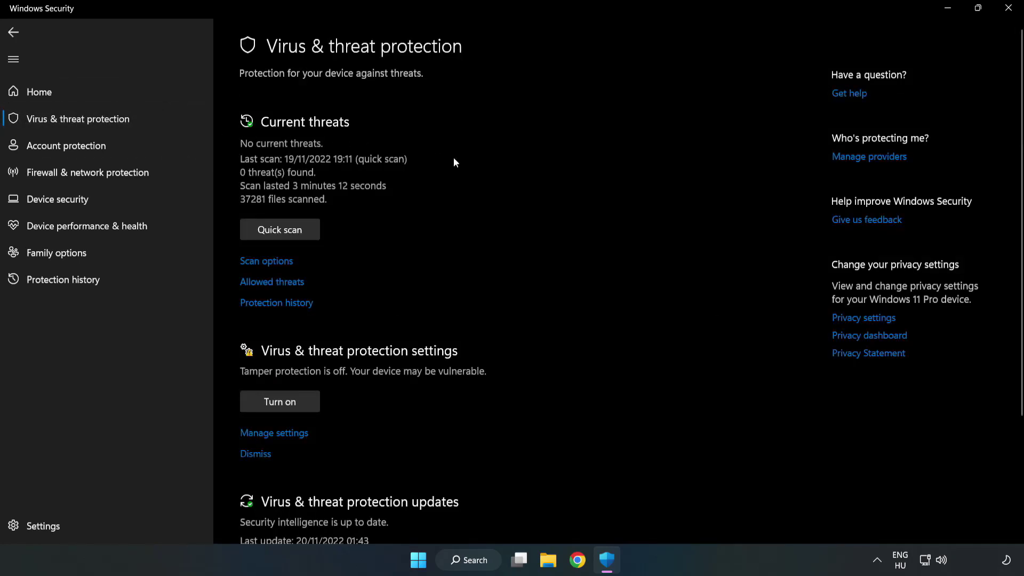
{"action": "scroll", "coordinate": [534, 208], "scroll_direction": "down", "scroll_amount": 3}
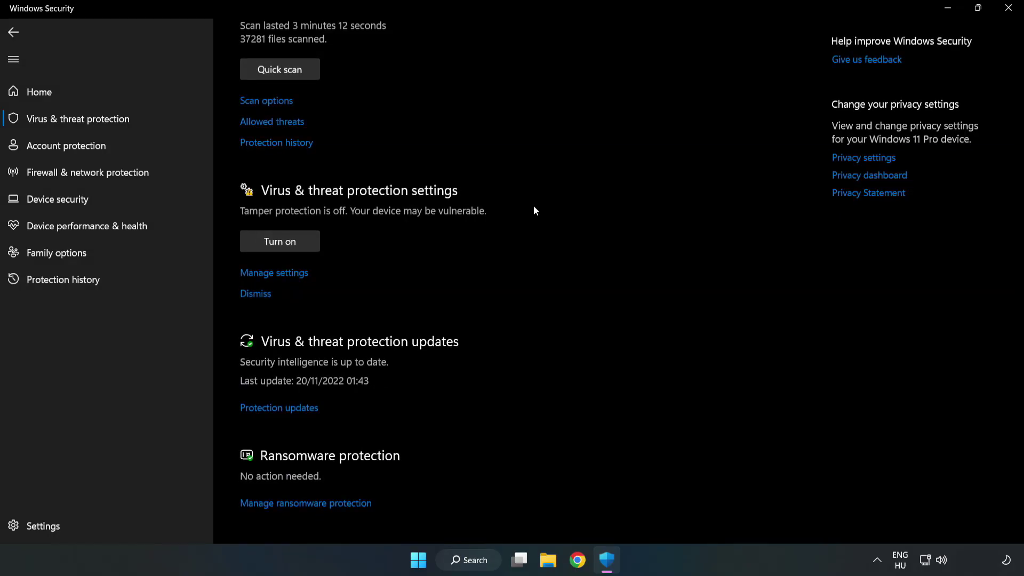
{"action": "left_click", "coordinate": [281, 274]}
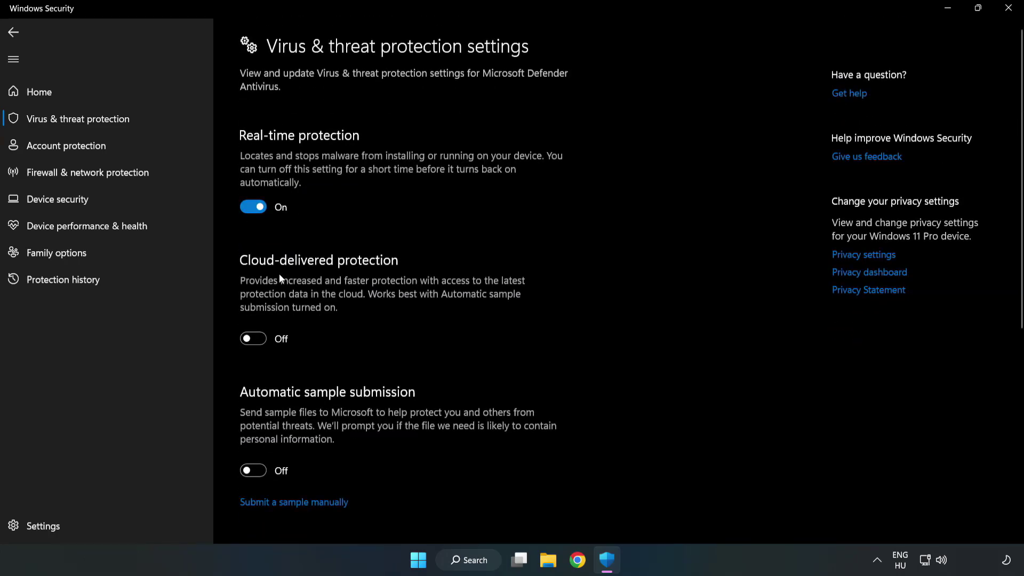
{"action": "scroll", "coordinate": [652, 269], "scroll_direction": "down", "scroll_amount": 6}
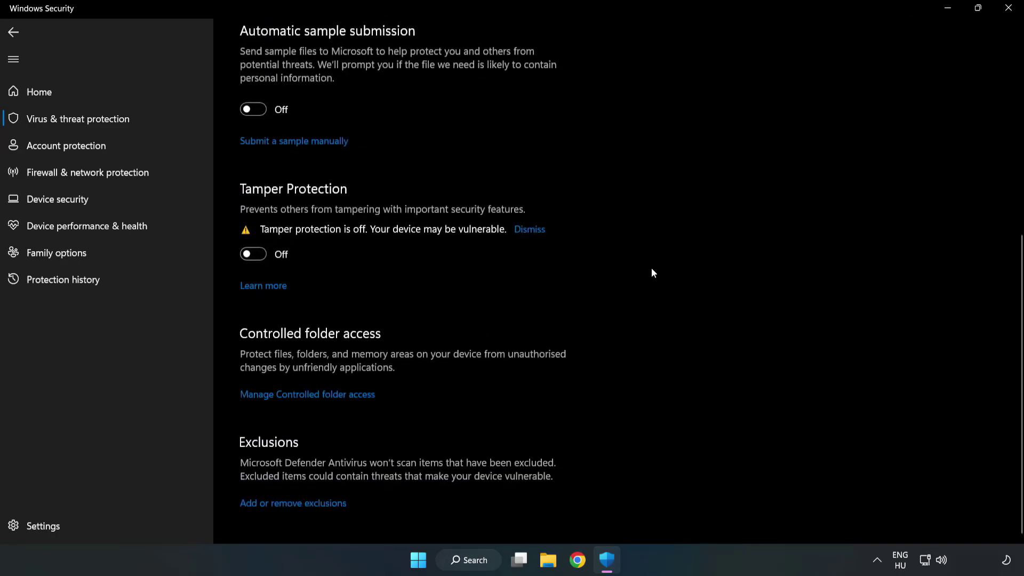
- Begin adding a File exclusion from the Defender exclusions list
{"action": "left_click", "coordinate": [248, 504]}
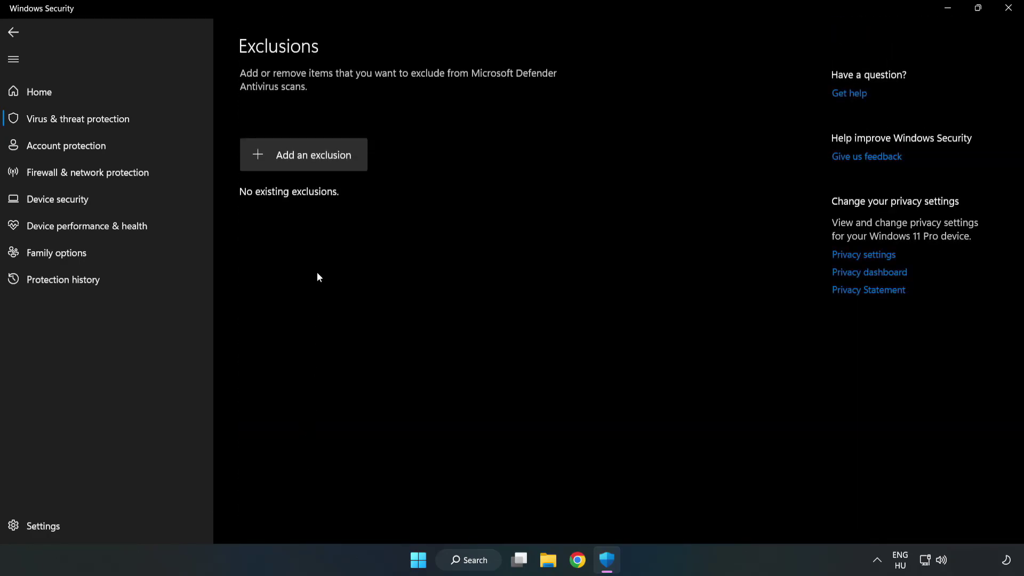
{"action": "left_click", "coordinate": [313, 159]}
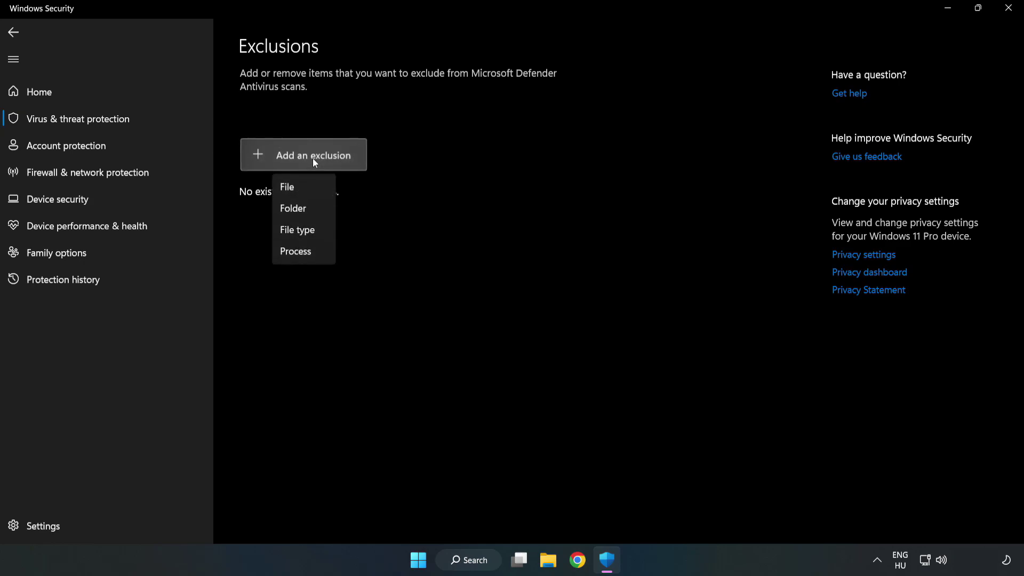
{"action": "left_click", "coordinate": [292, 188]}
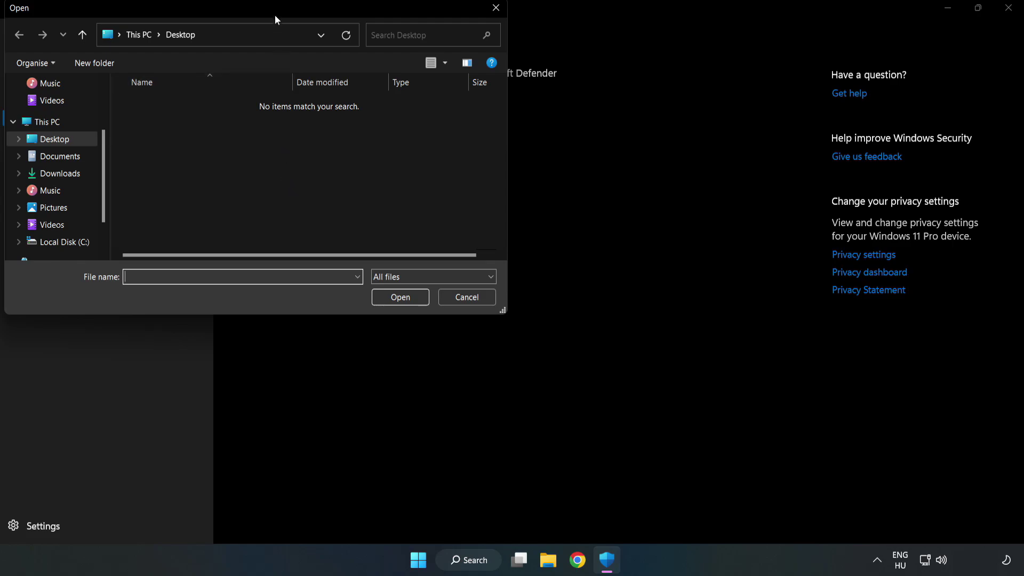
{"action": "left_click_drag", "start_coordinate": [274, 14], "coordinate": [471, 117]}
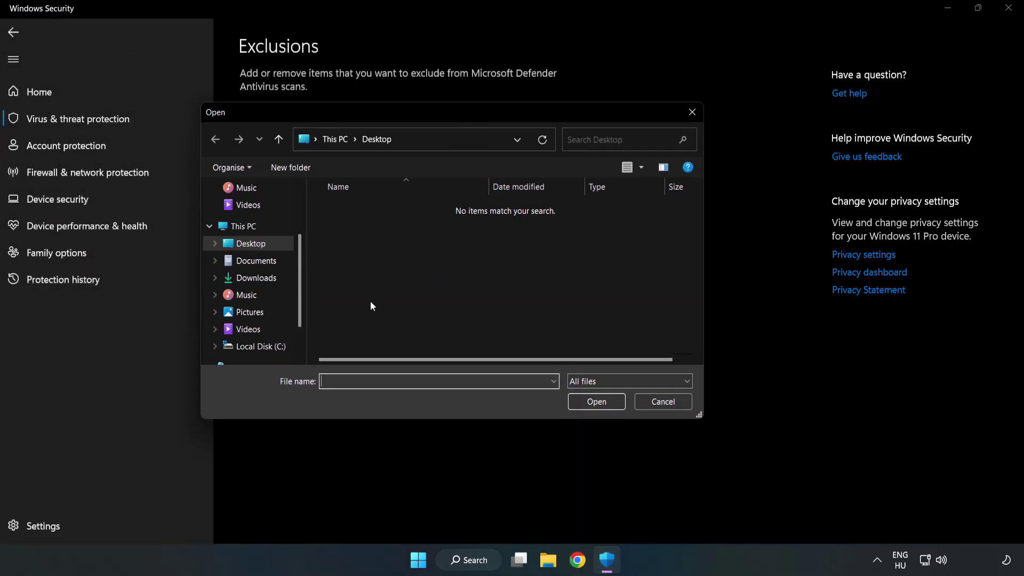
- Exclude the NOT WORKING APP shortcut in C:\Program Files (x86)\NOT WORKING APP, then close Windows Security
{"action": "left_click", "coordinate": [265, 347]}
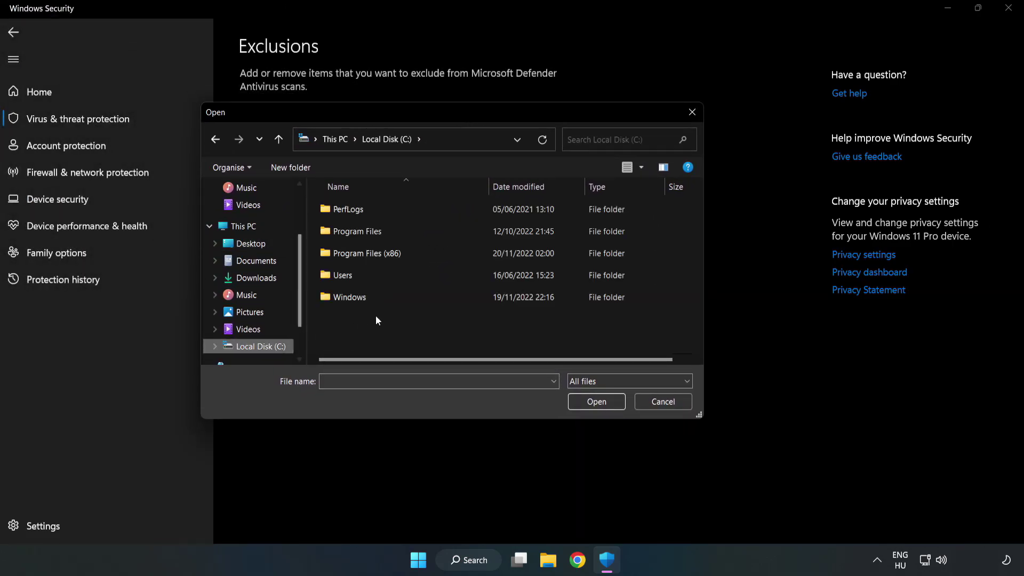
{"action": "double_click", "coordinate": [402, 254]}
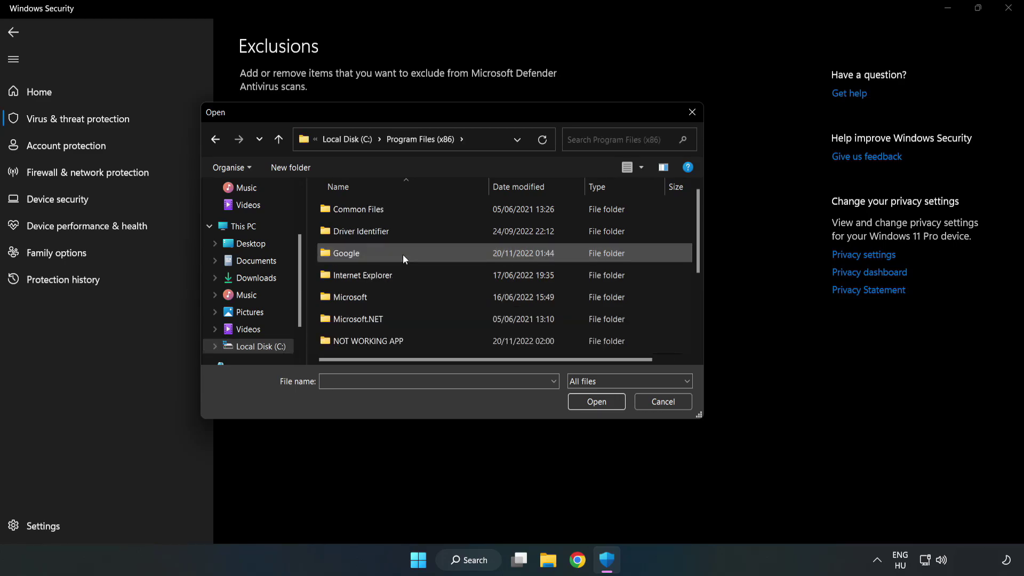
{"action": "double_click", "coordinate": [402, 338]}
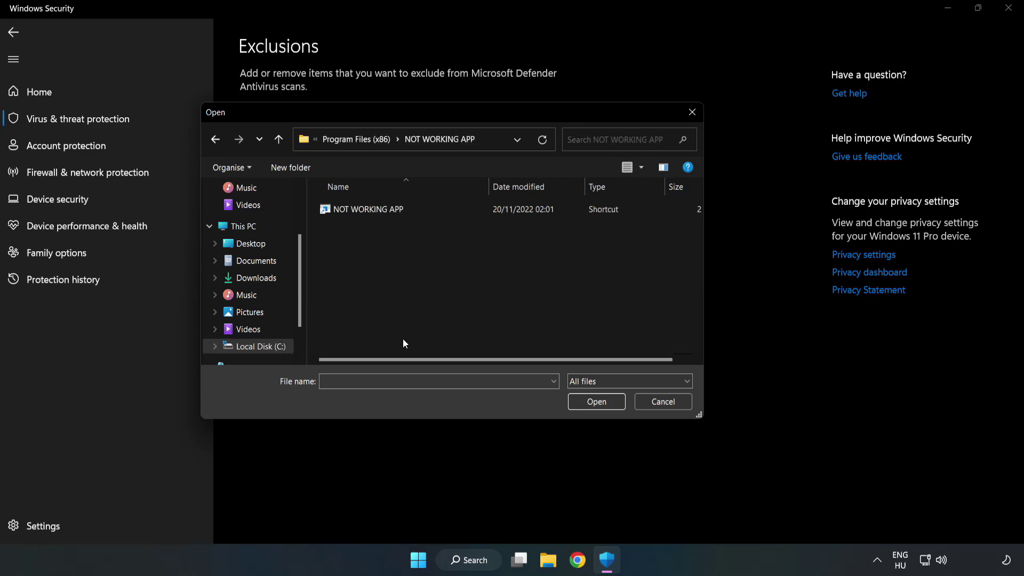
{"action": "left_click", "coordinate": [360, 208]}
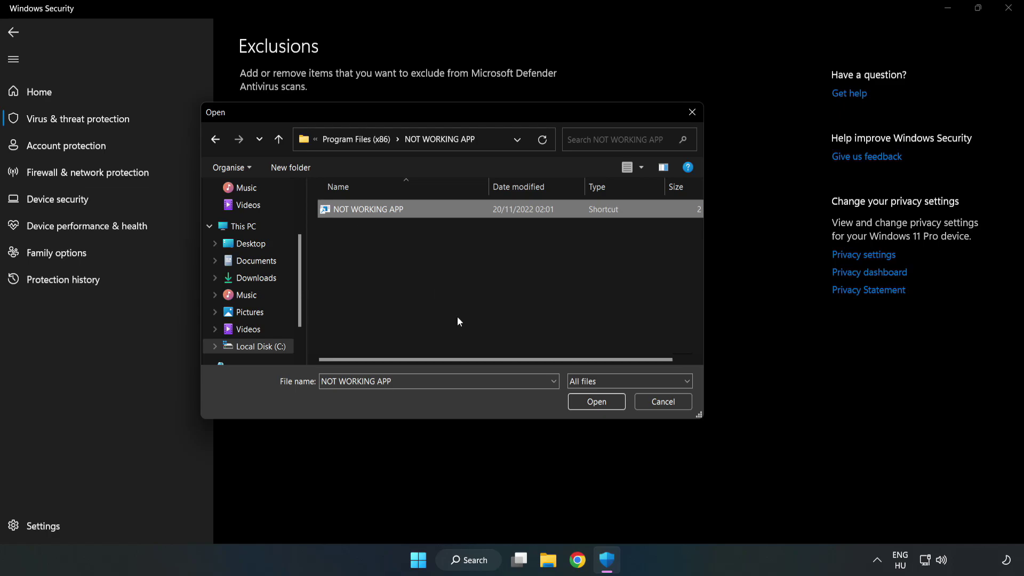
{"action": "left_click", "coordinate": [596, 402]}
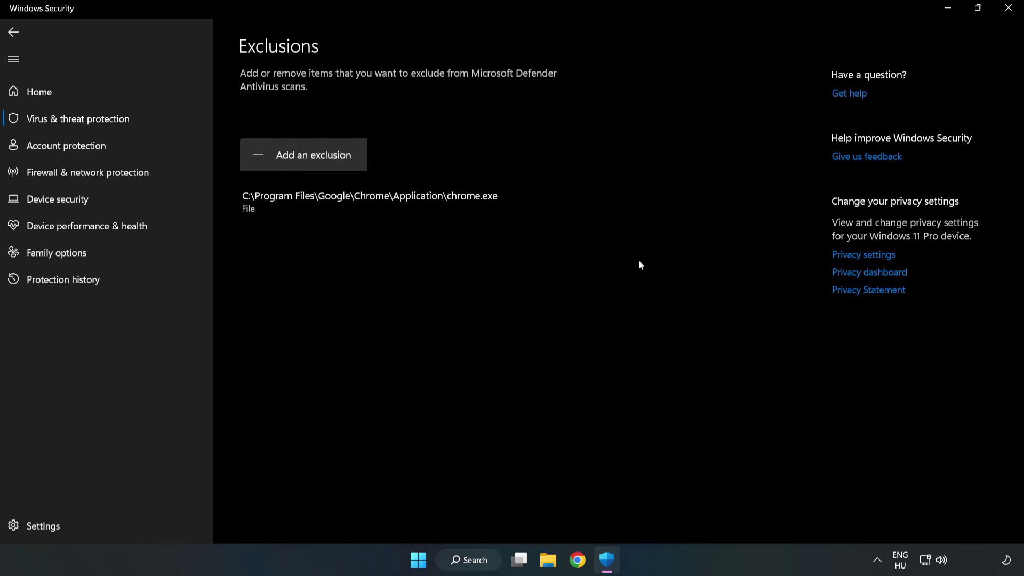
{"action": "left_click", "coordinate": [1008, 14]}
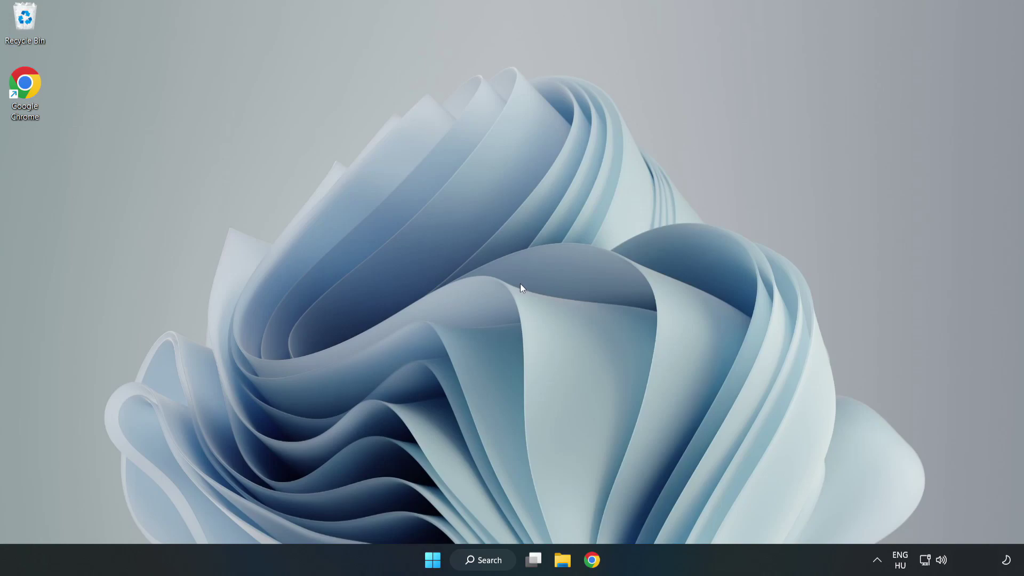
- Show the Start menu's power options with Sleep, Shut down and Restart
{"action": "left_click", "coordinate": [432, 559]}
{"action": "left_click", "coordinate": [683, 513]}
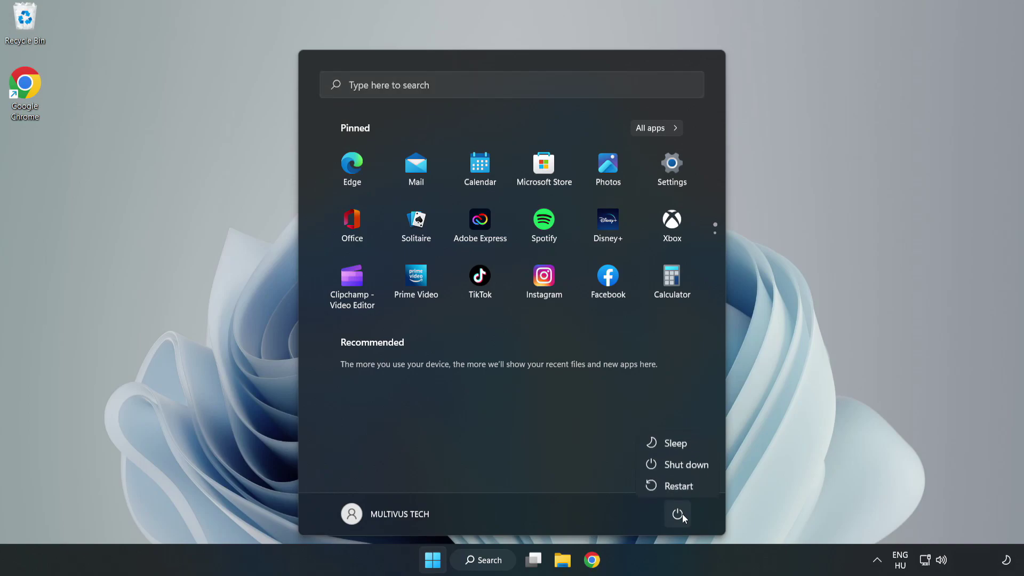